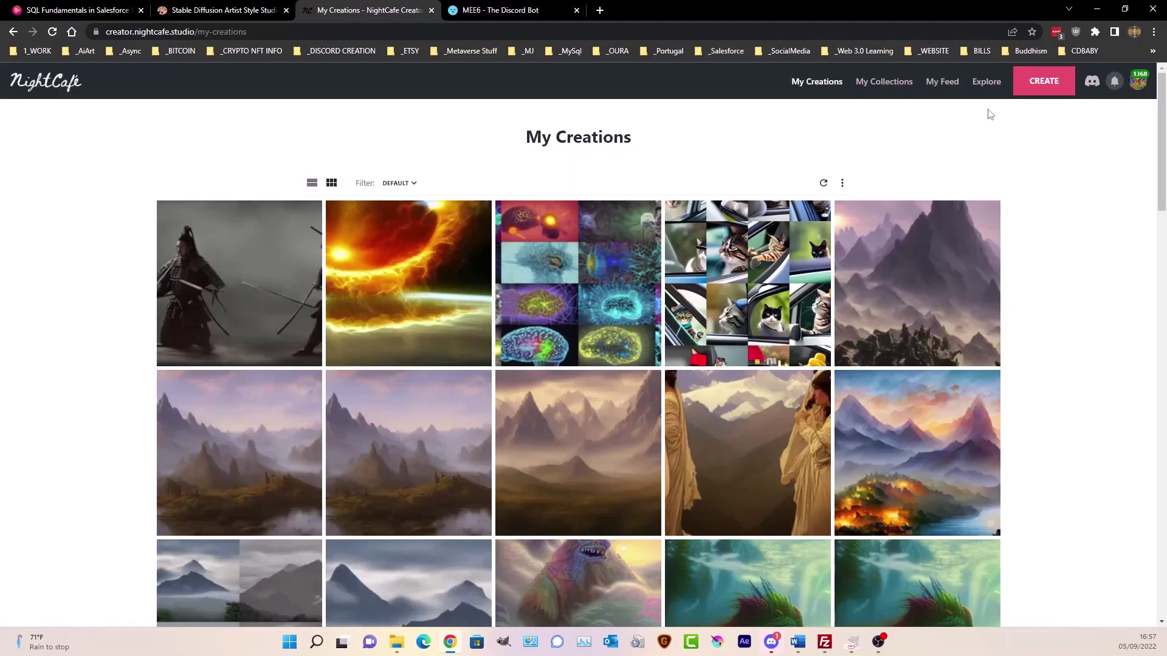
Start a Stable Diffusion creation using the example prompt 'Overgrown city covered in vines and moss'
left_click(1043, 81)
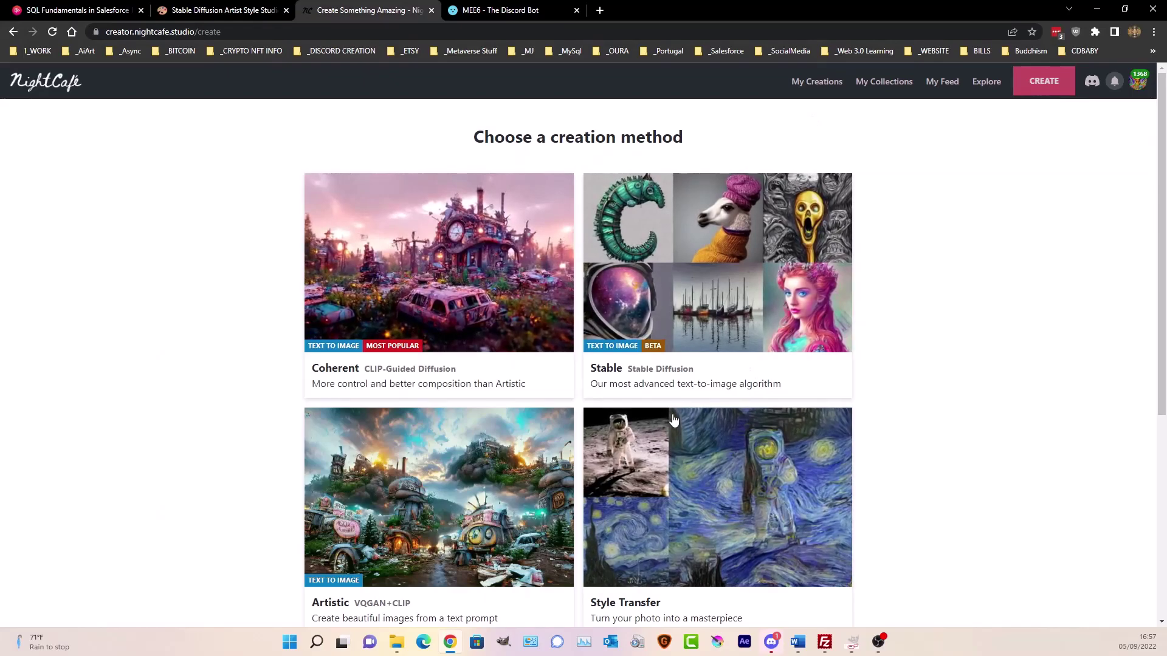
left_click(684, 370)
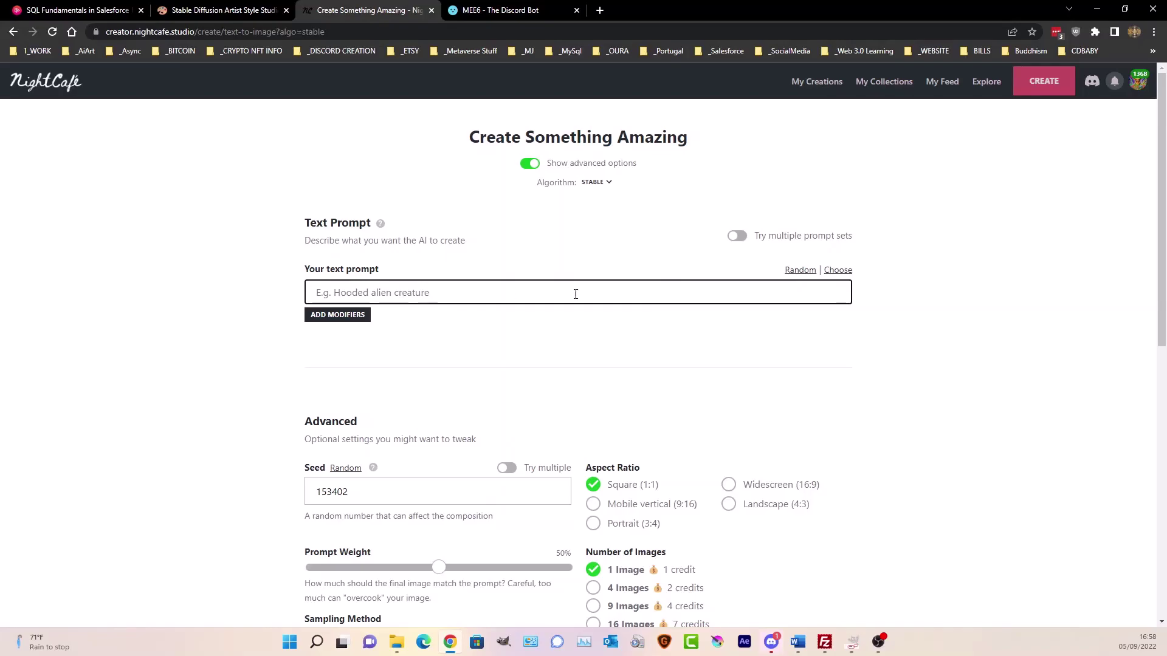
left_click(828, 271)
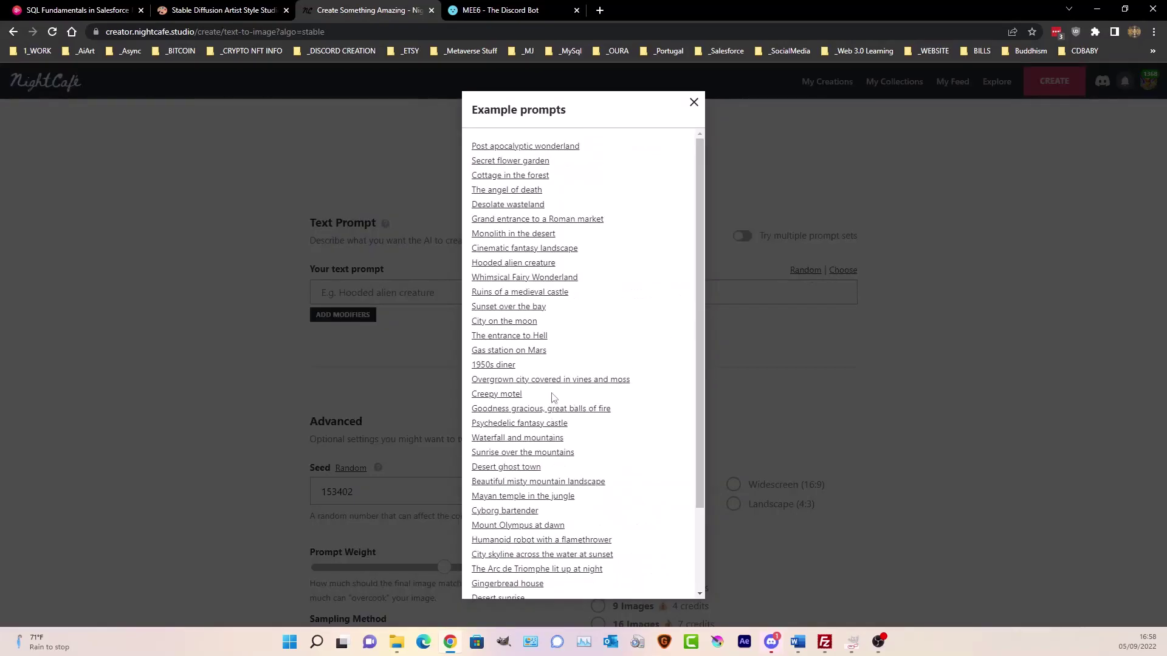
left_click(556, 379)
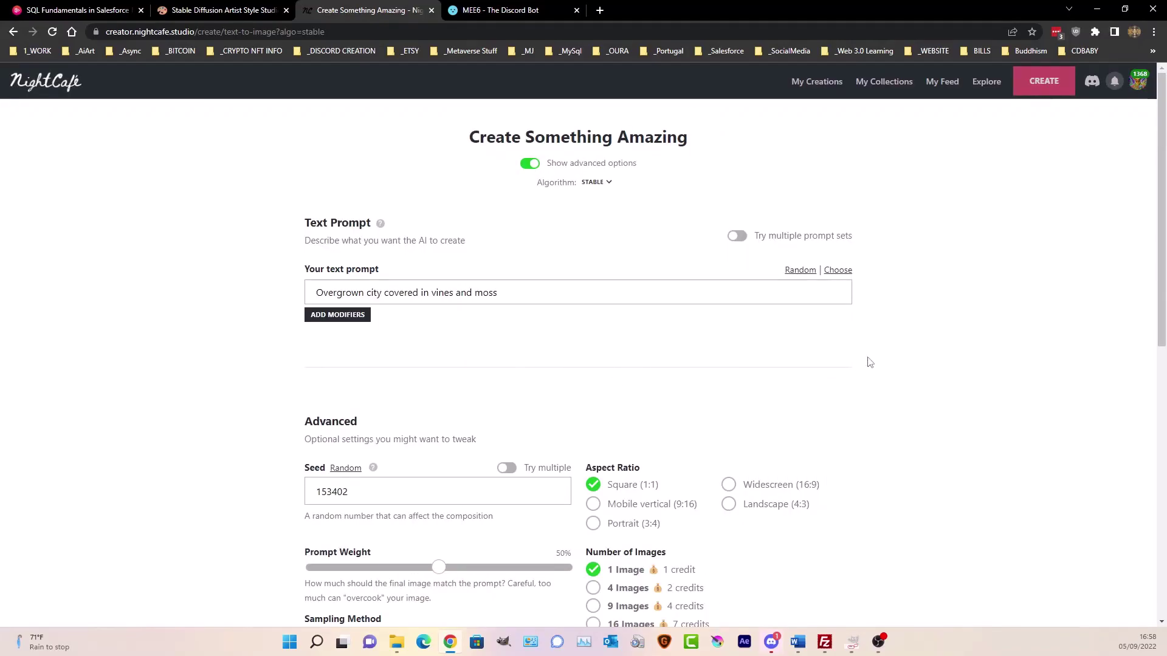
left_click(549, 292)
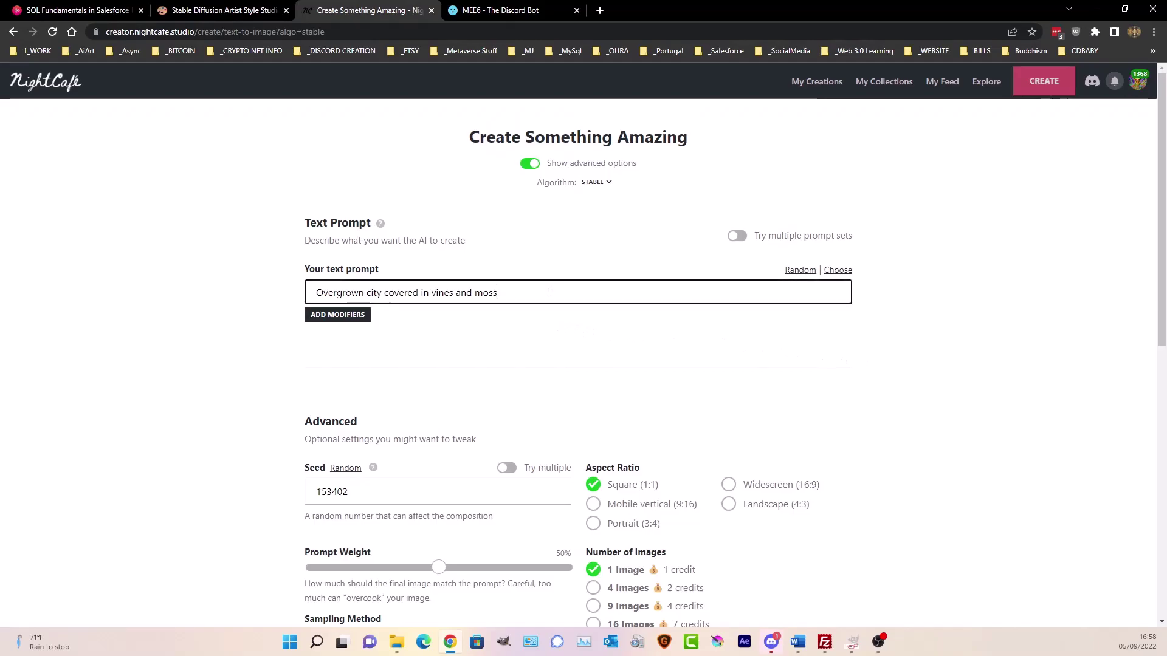
Append modifiers 8k resolution concept art, James Gurney, cel-shaded, depth of field and trending on Artstation
left_click(337, 315)
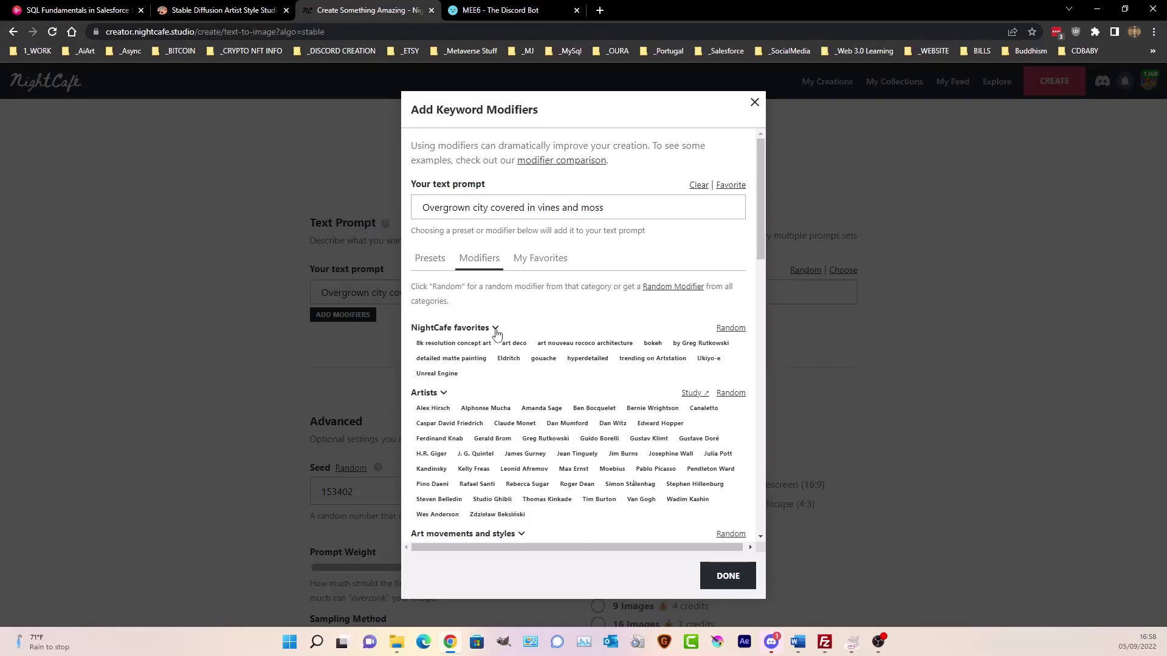
left_click(462, 342)
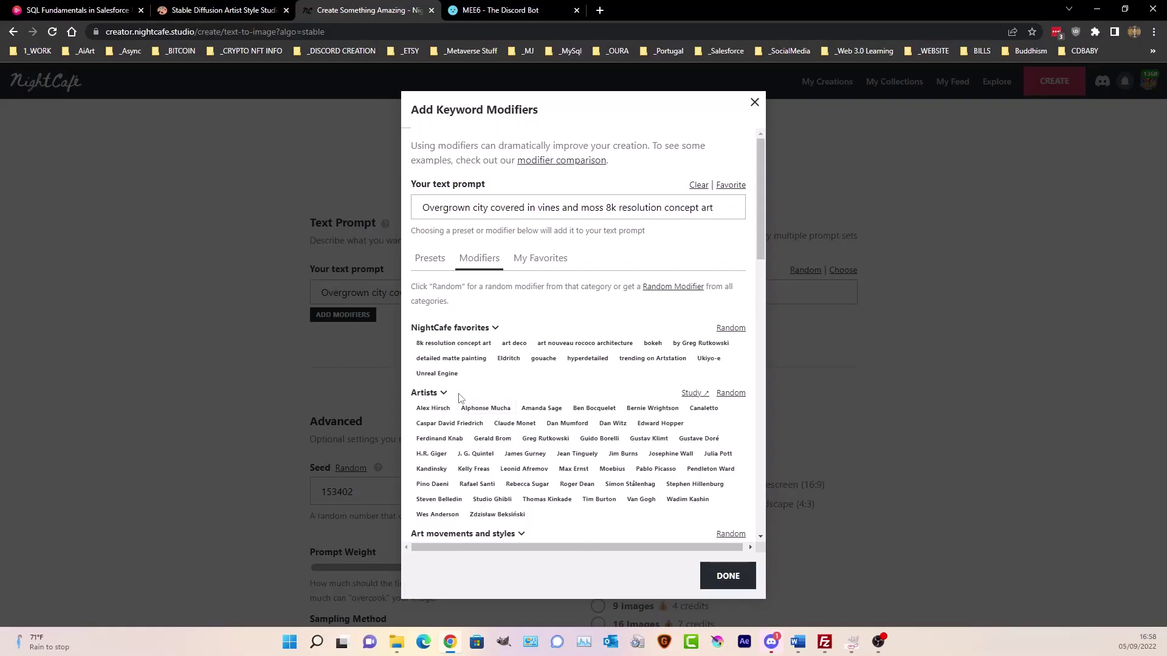
left_click(525, 453)
scroll(506, 382, "down", 5)
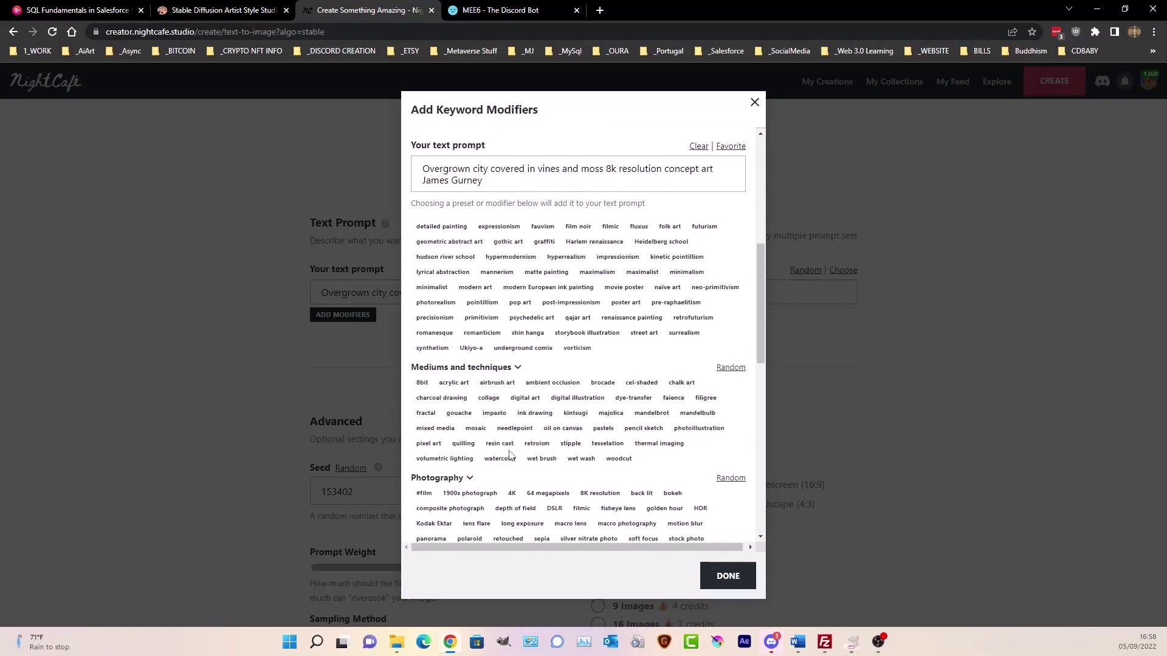
left_click(621, 384)
scroll(539, 456, "down", 3)
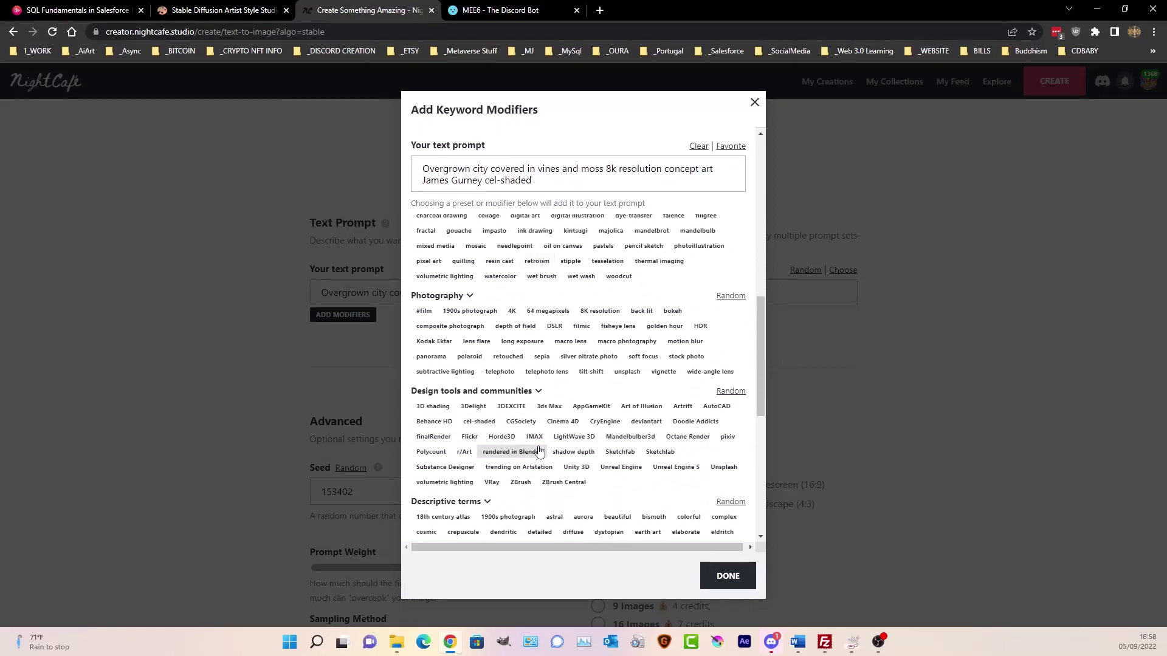
left_click(513, 328)
scroll(530, 451, "down", 2)
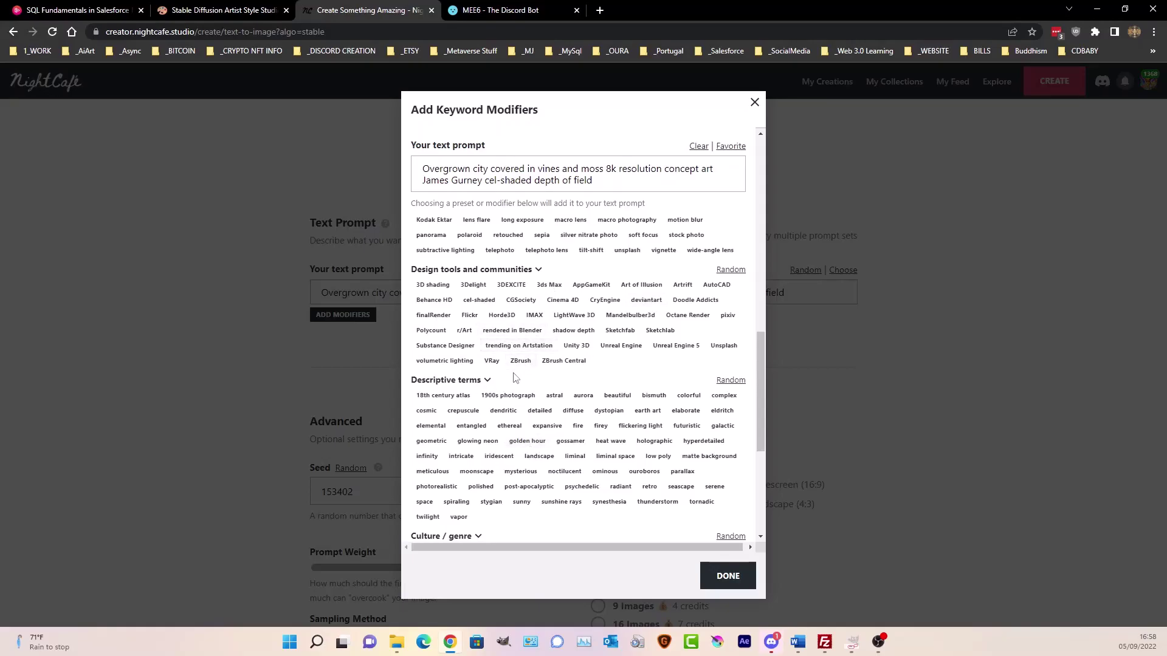
left_click(510, 346)
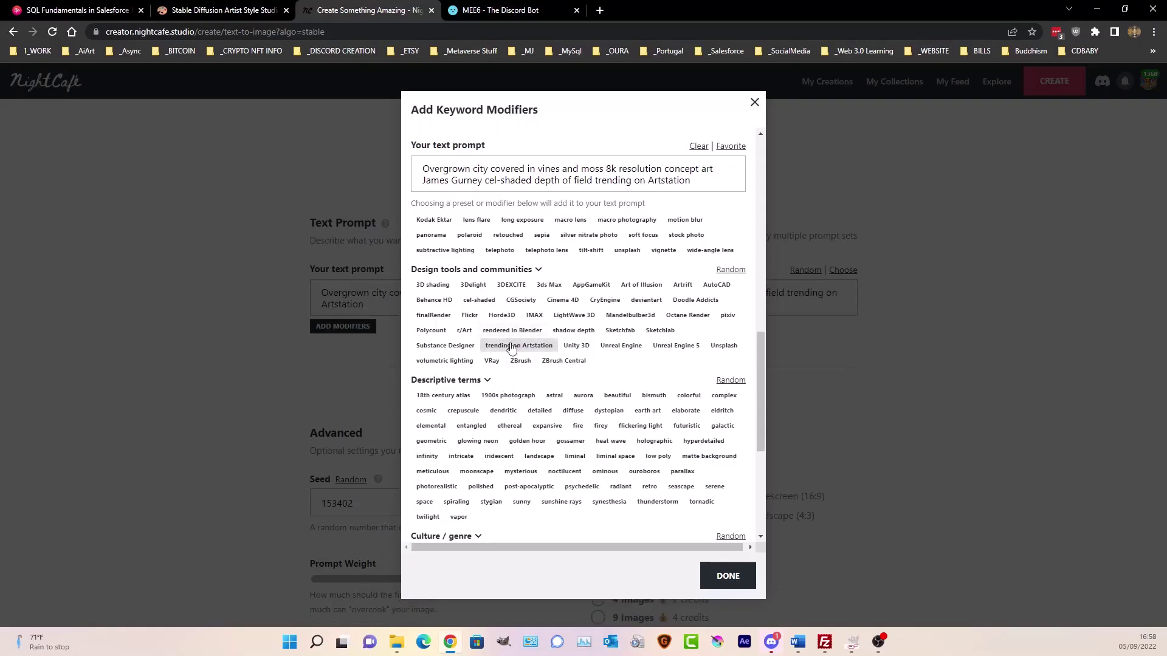
scroll(511, 364, "down", 3)
scroll(510, 377, "up", 2)
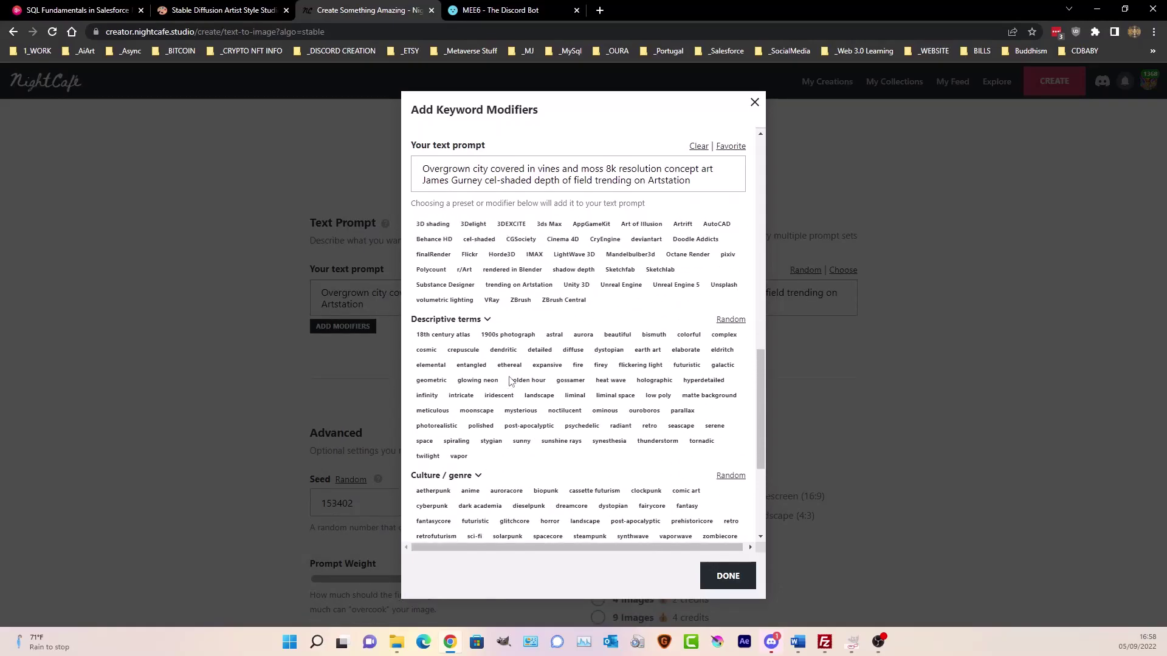
left_click(732, 579)
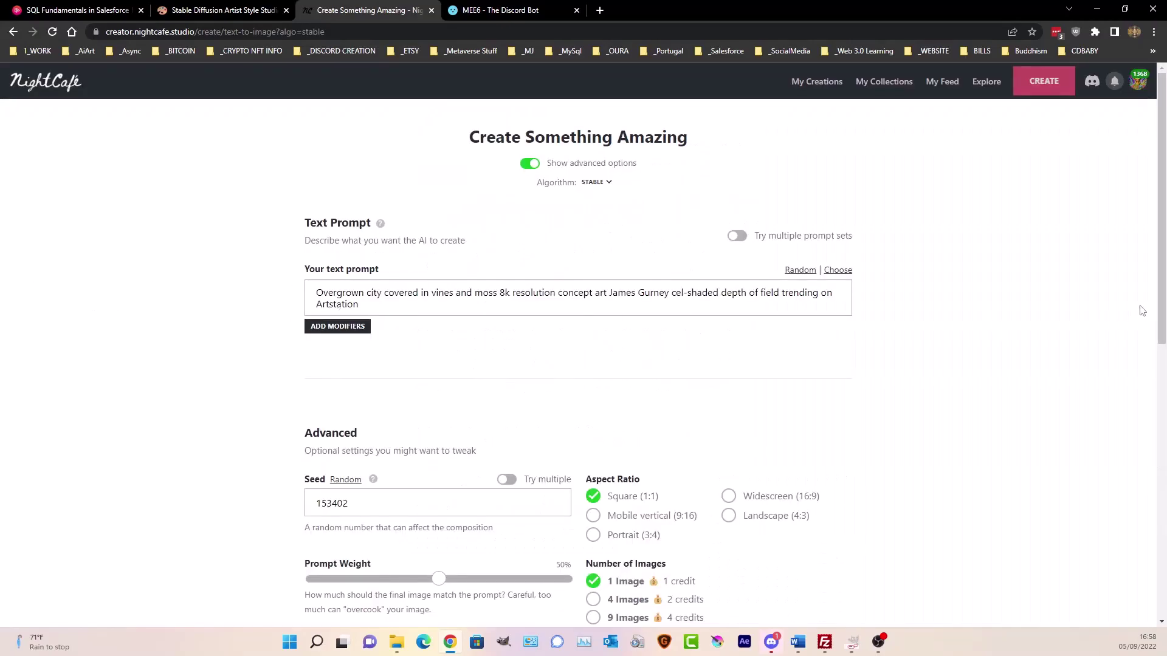
Switch to 4 images, generate the vine-covered city set and look over the results
scroll(686, 362, "down", 4)
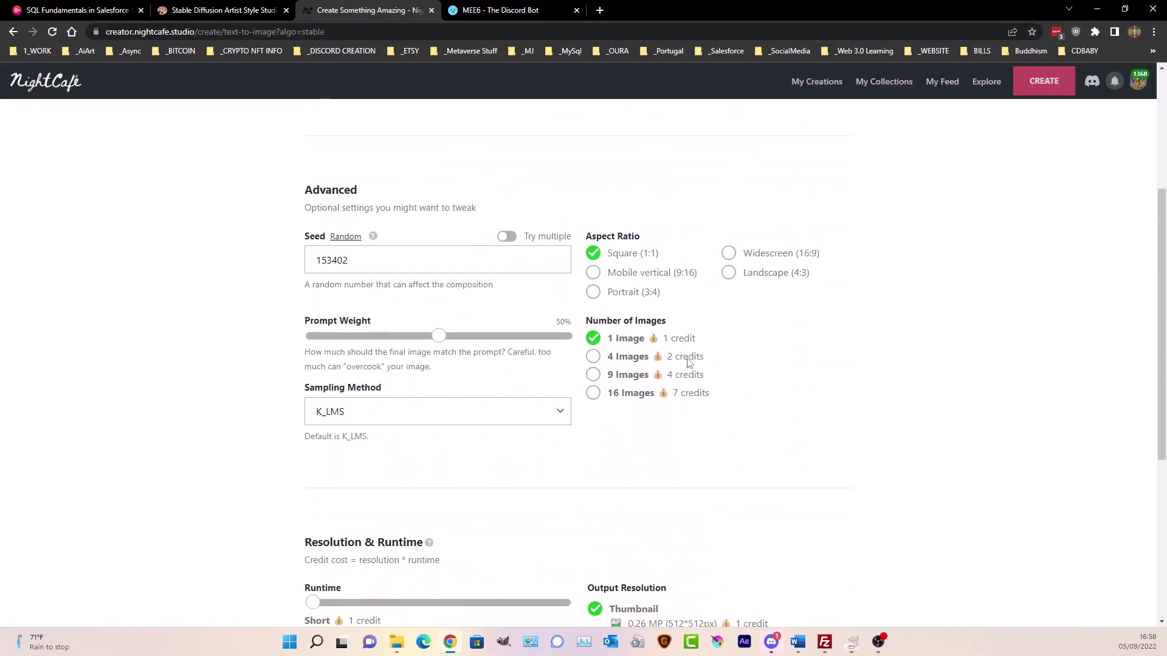
left_click(599, 358)
scroll(398, 531, "down", 5)
scroll(448, 458, "up", 5)
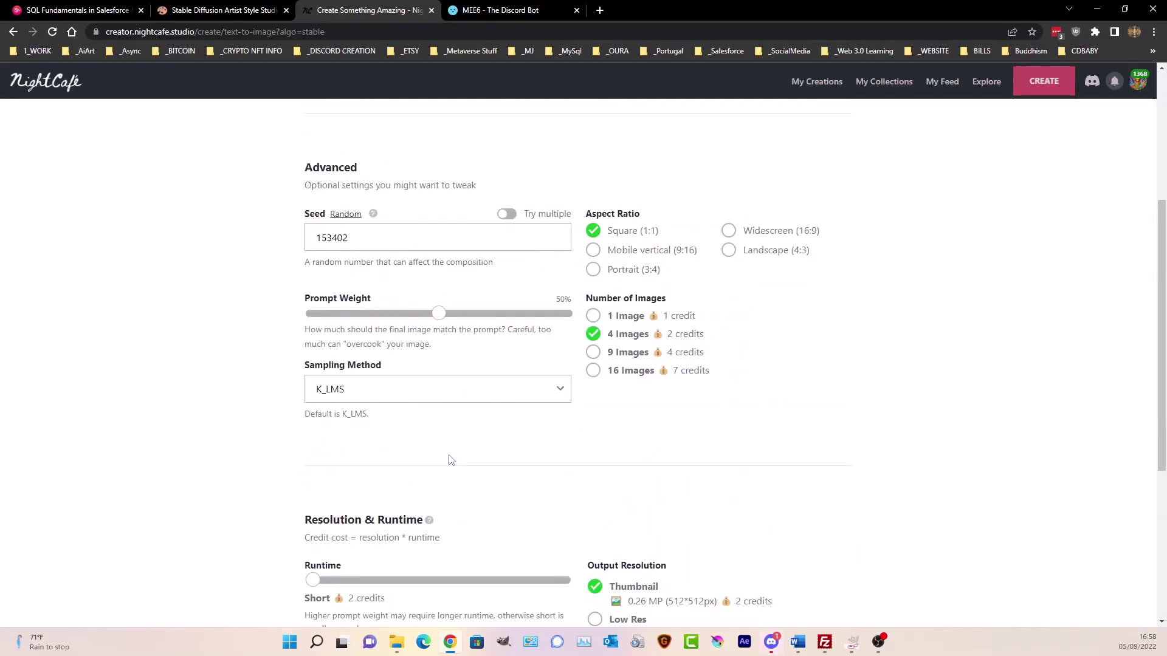
scroll(449, 460, "down", 5)
left_click(655, 562)
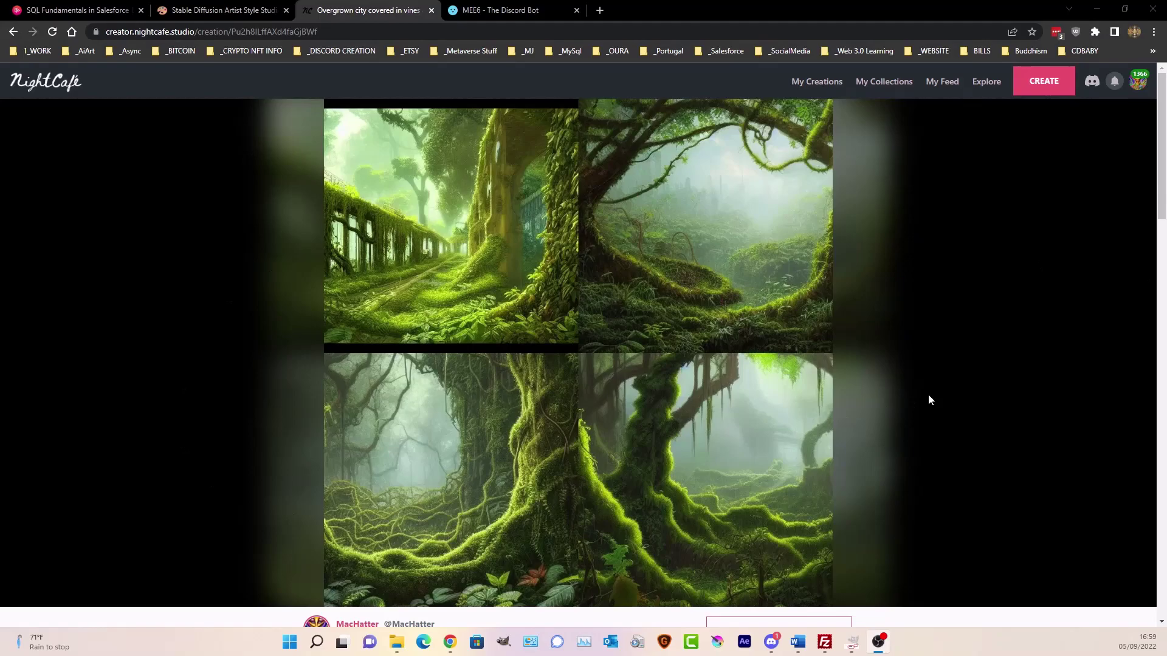
scroll(806, 372, "down", 15)
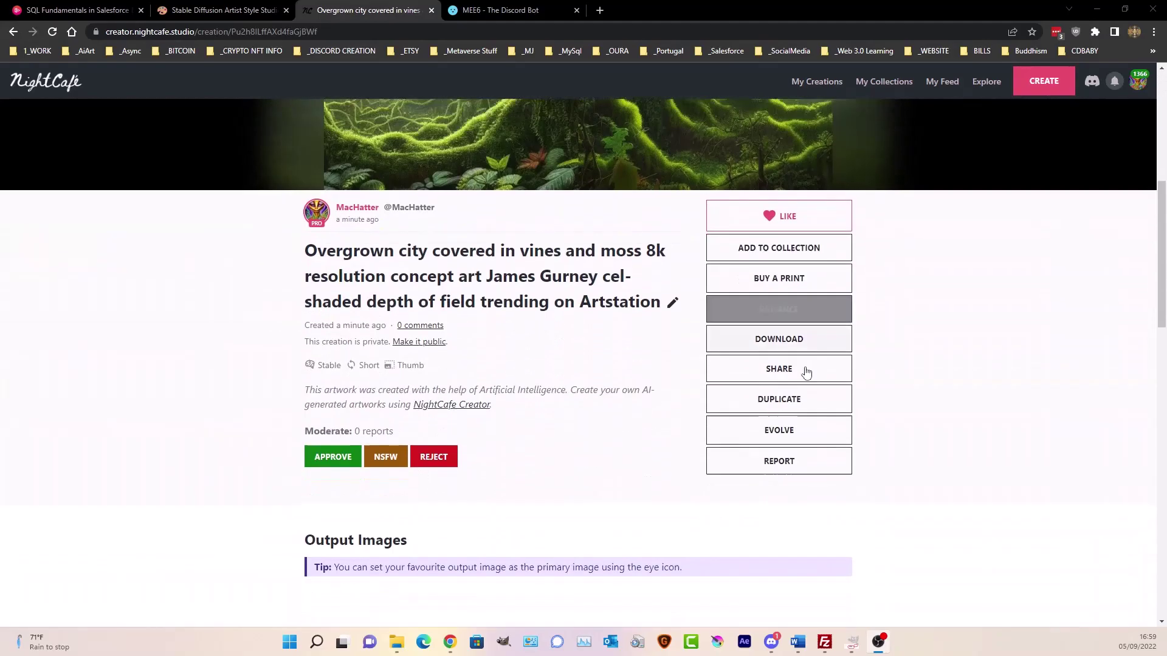
scroll(807, 372, "up", 9)
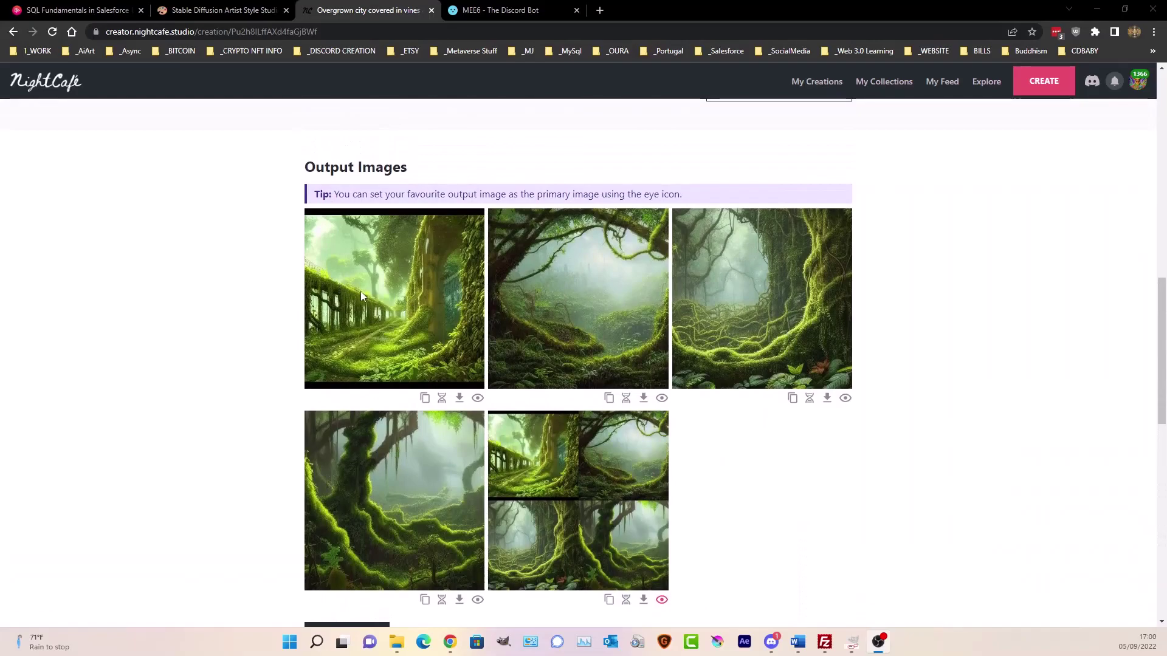
scroll(417, 315, "up", 6)
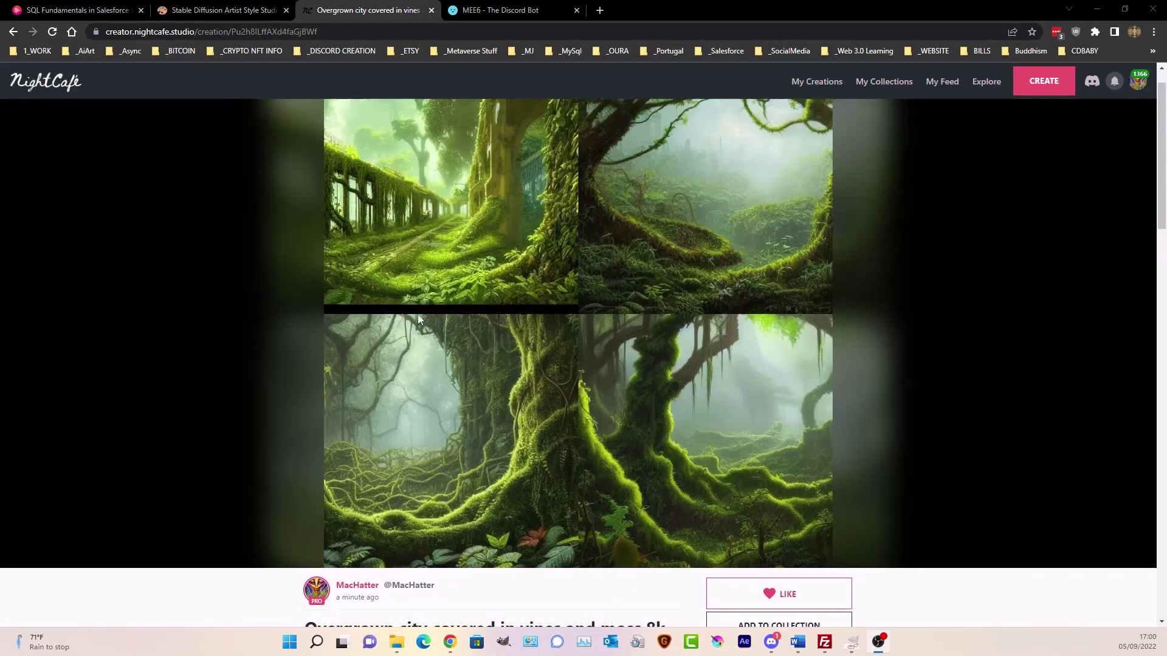
Duplicate the creation and add a comma after 'city' and a period after 'moss'
left_click(813, 398)
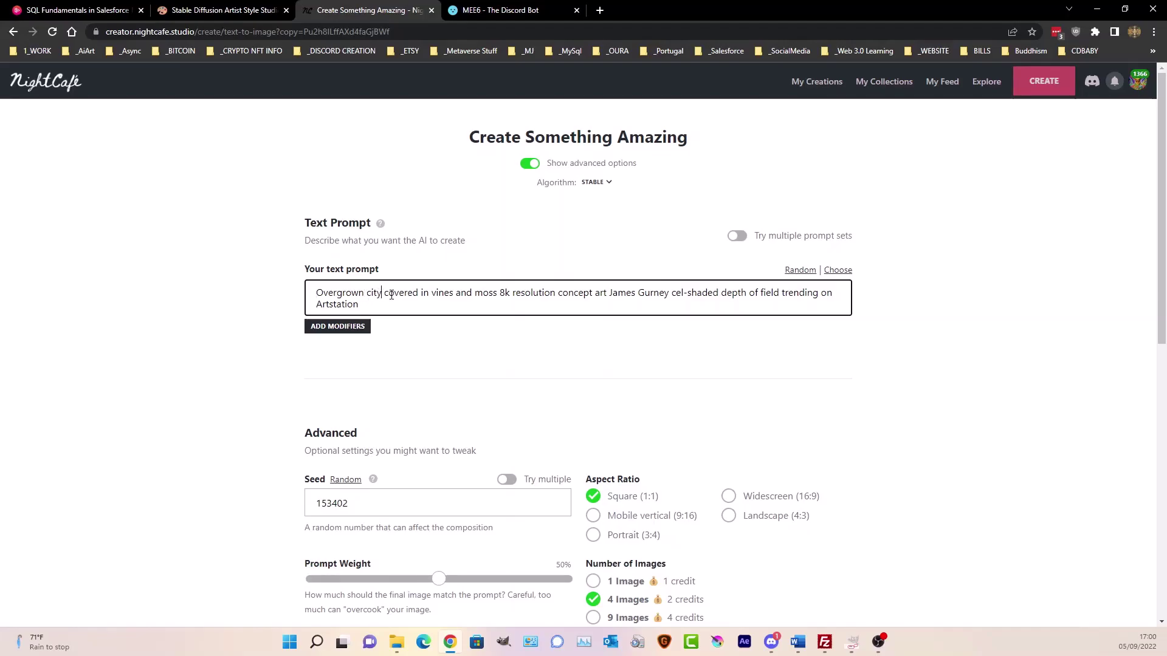
type(",")
key("Right")
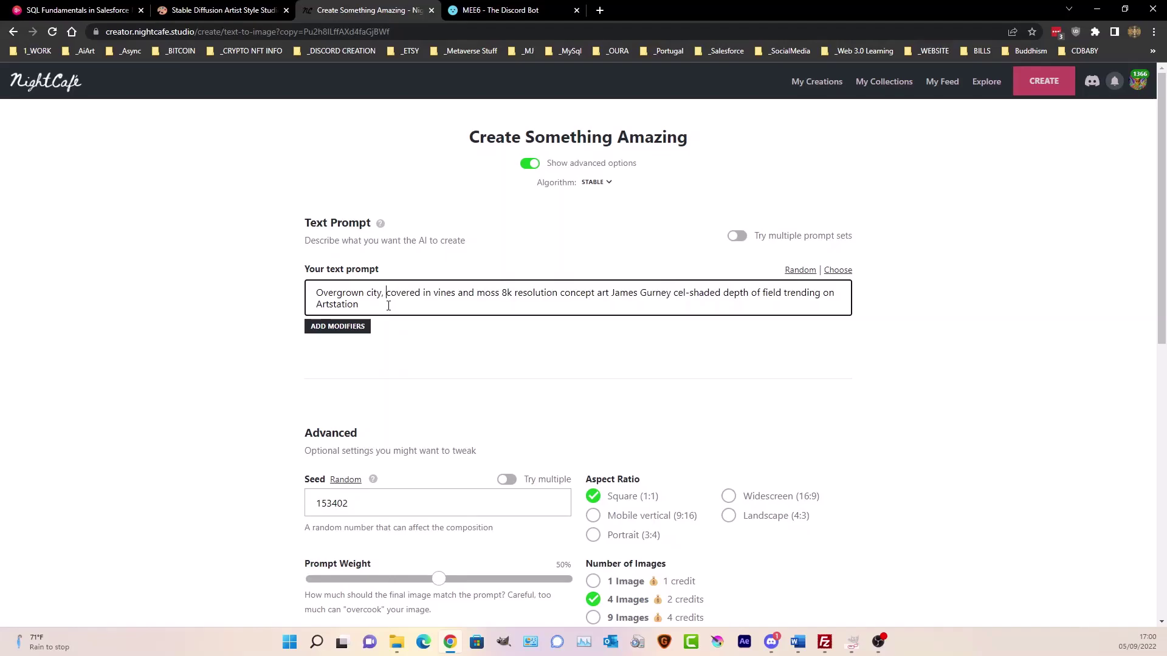
key("Right")
key("Right")
key("Right")
key("Right")
key("Right")
key("Right")
type(".")
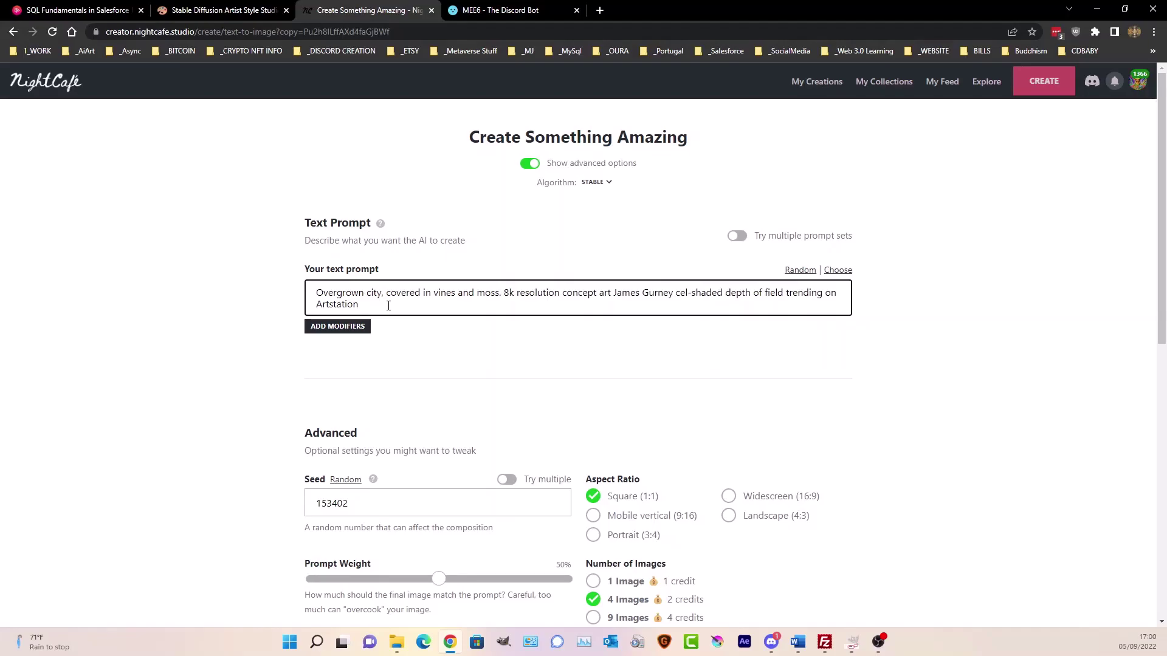
key("Right")
key("Right")
key("Right")
key("Right")
key("Right")
key("Right")
key("Right")
Add a comma after 'concept art' and remove the comma after '8k resolution'
type(",")
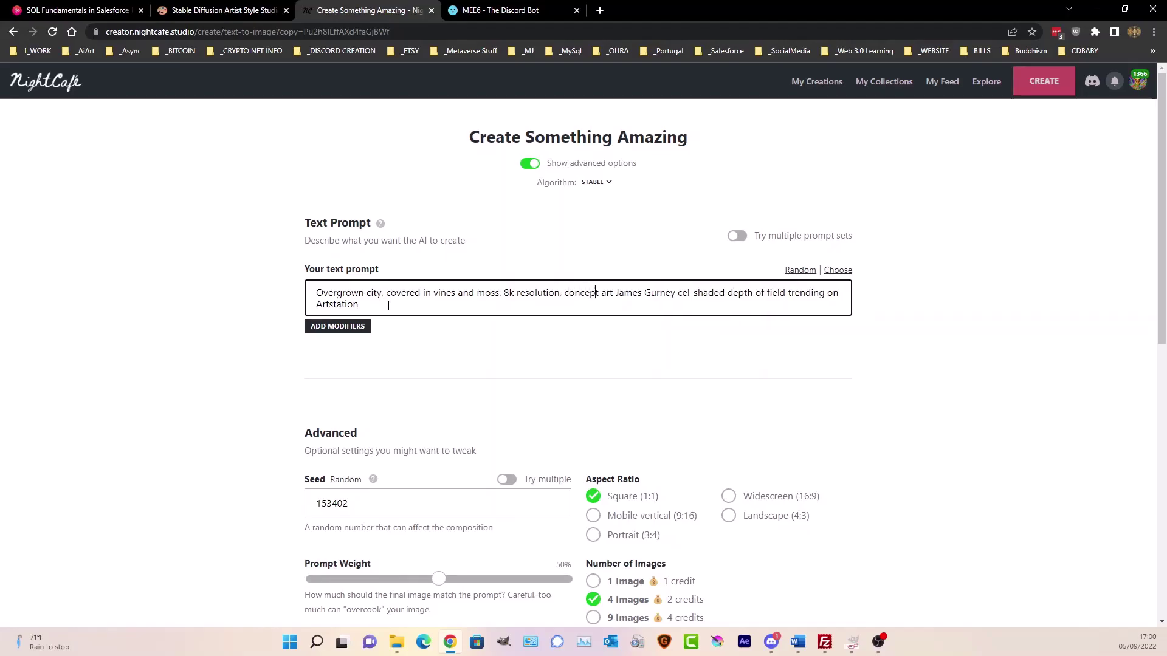
key("Right")
key("Right")
key("Right")
key("Right")
key("Right")
key("Right")
key("Right")
key("Right")
type(",")
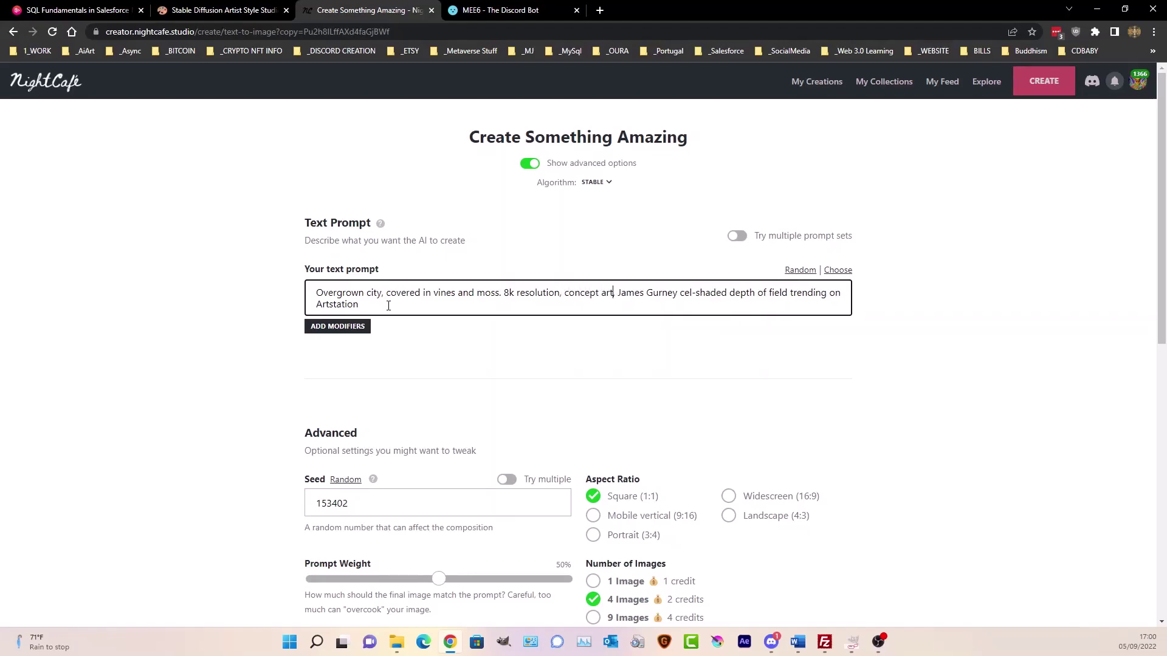
key("Left")
key("Left")
key("Left")
key("Left")
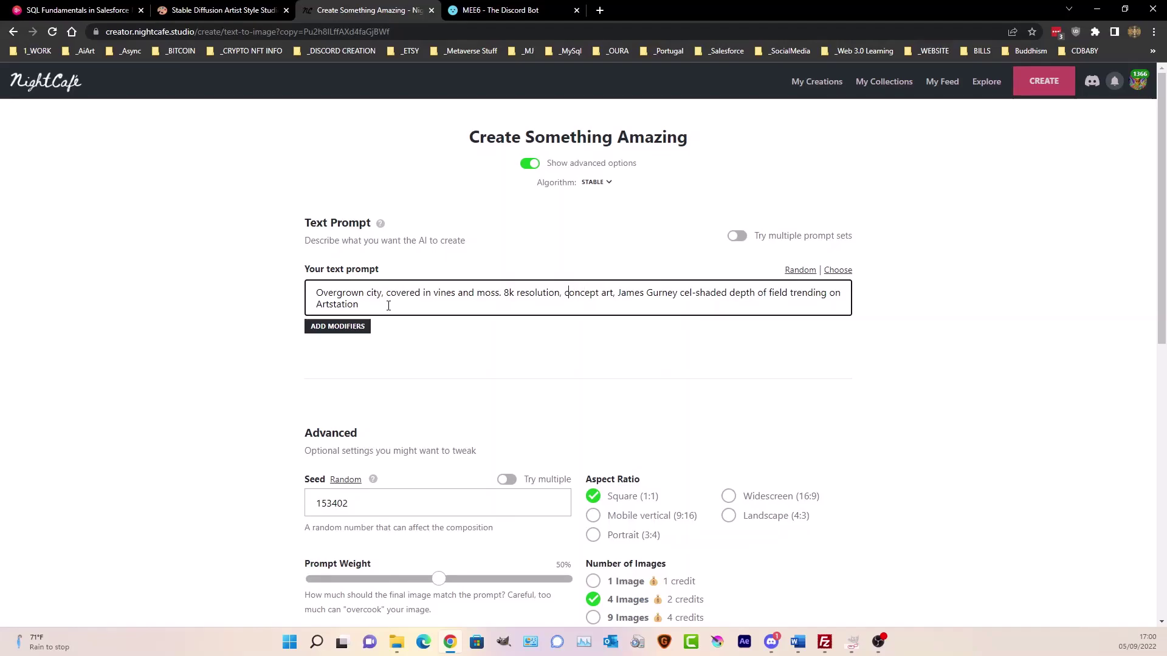
key("ctrl+Left")
key("BackSpace")
key("BackSpace")
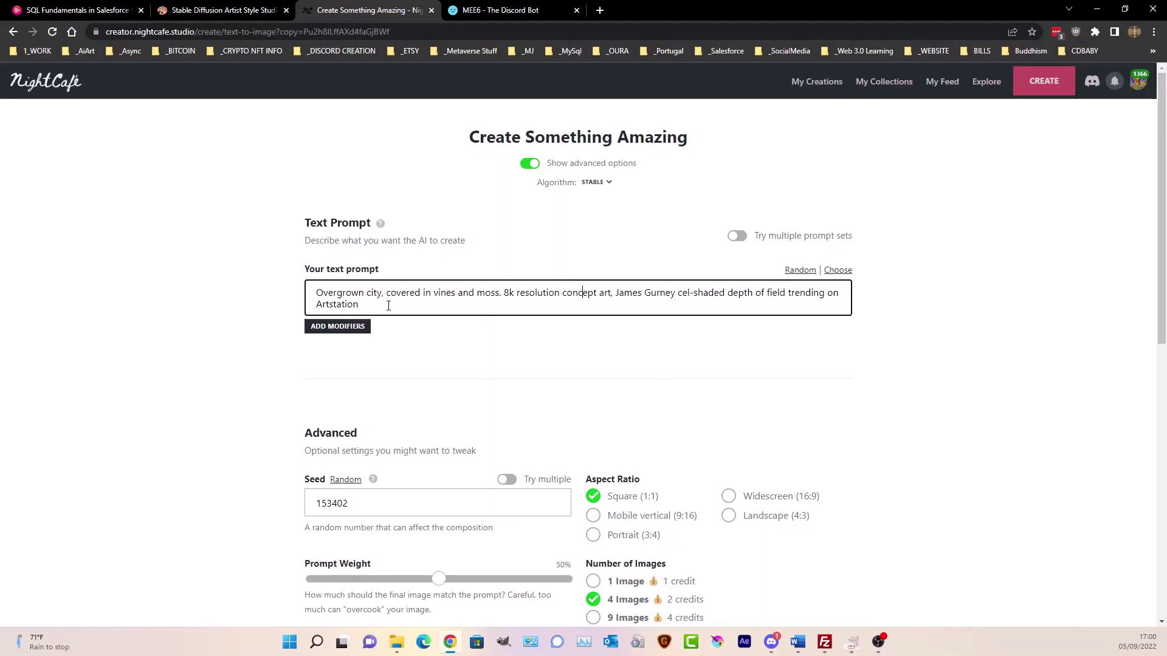
Add a period after 'James Gurney', dropping a briefly typed 'by'
key("Right")
key("Right")
key("Right")
key("Right")
key("Right")
key("Right")
key("Right")
key("Right")
key("Right")
key("Right")
key("Right")
key("Right")
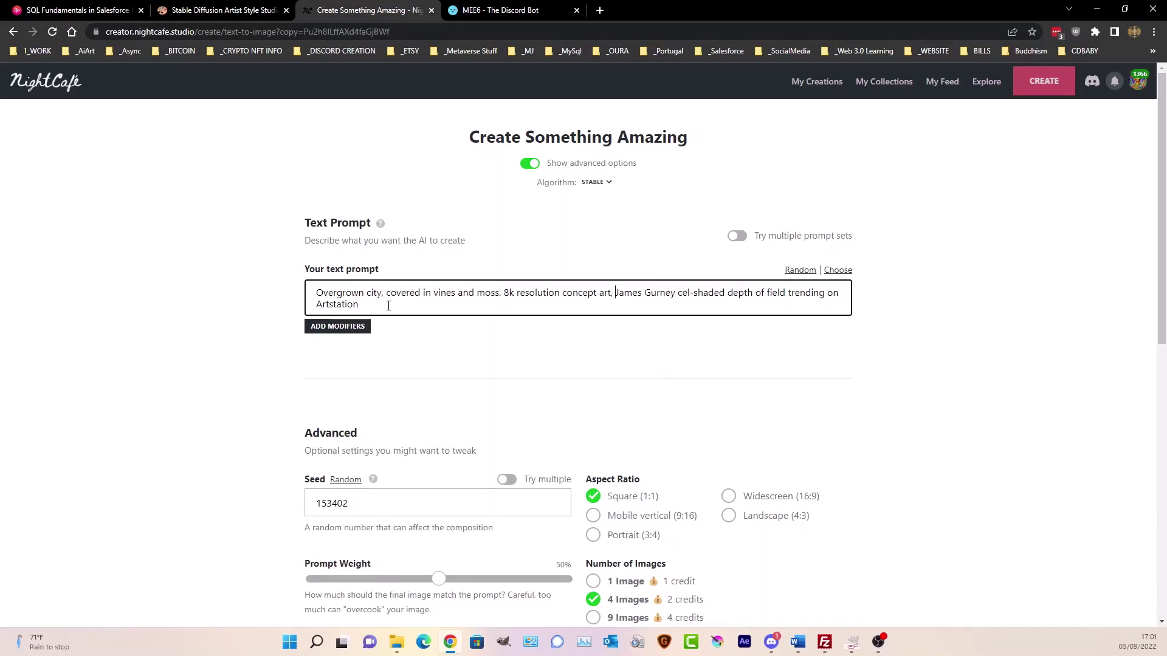
type("by")
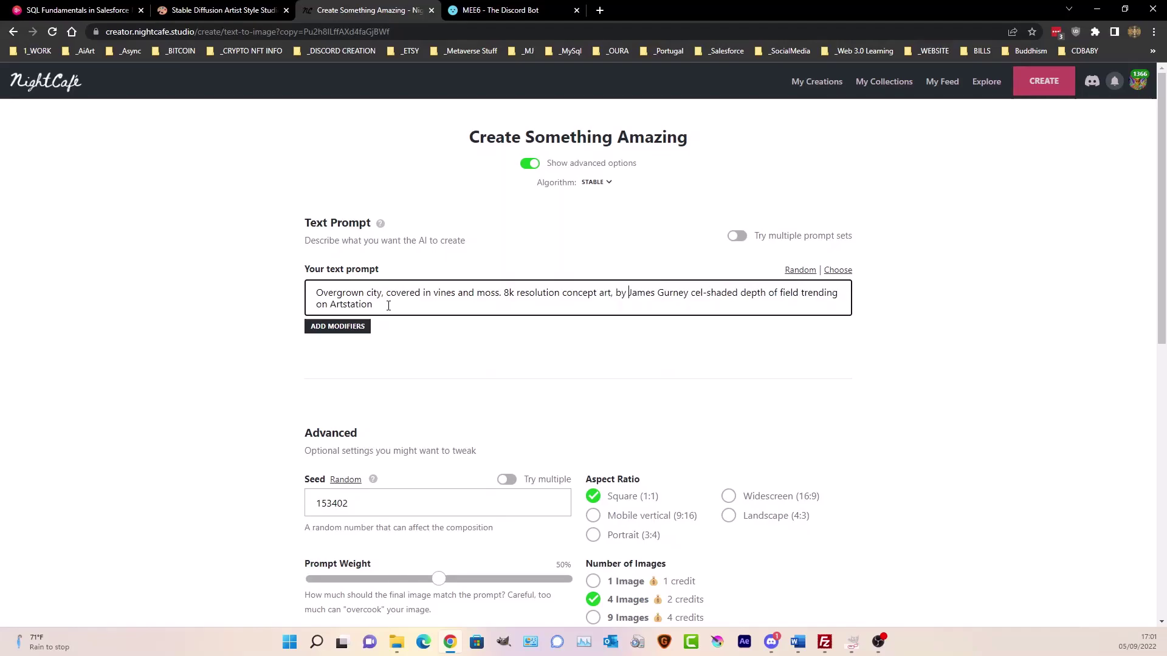
key("BackSpace")
key("BackSpace")
key("BackSpace")
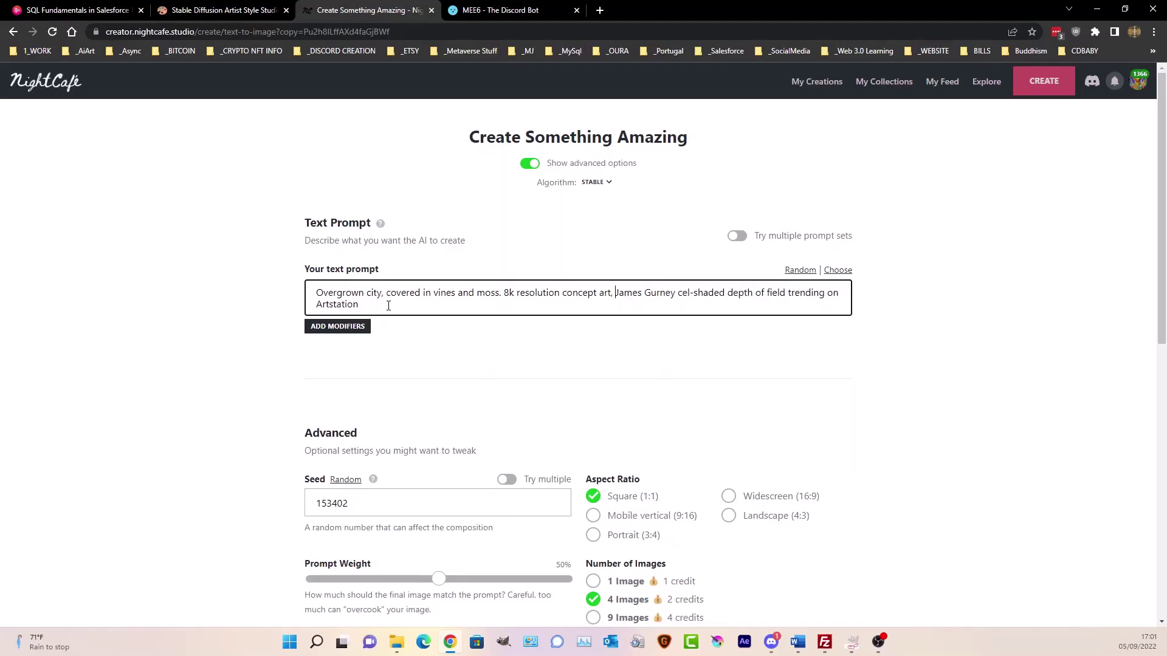
key("Right")
key("Right")
key("Right")
key("Right")
key("Right")
type(".")
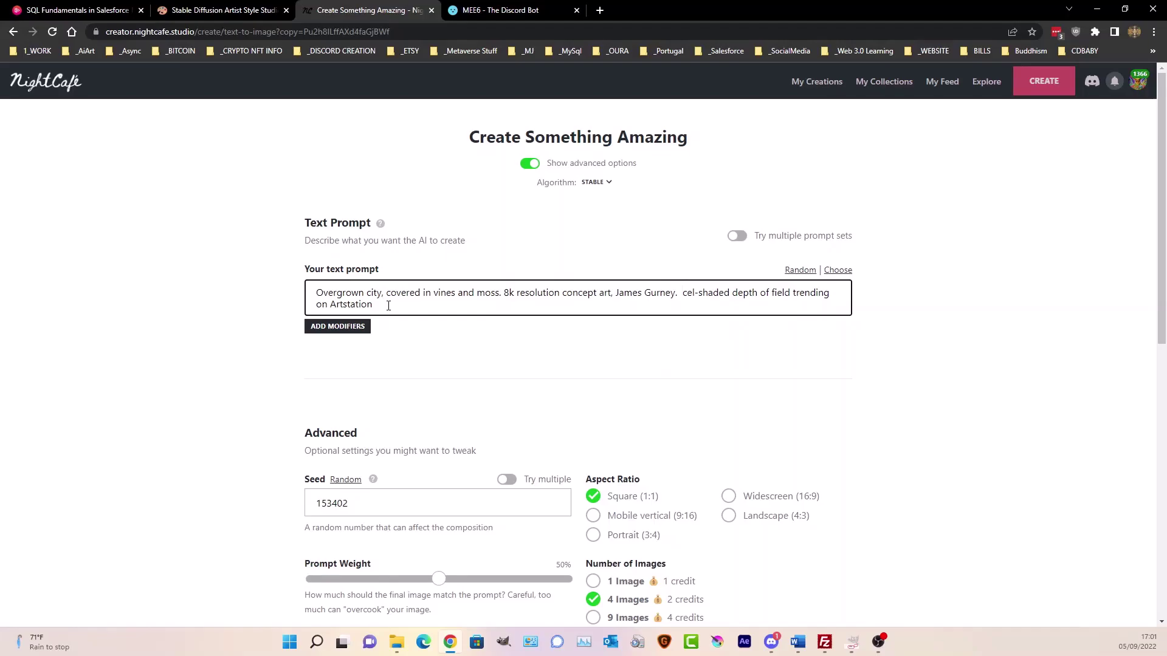
Add commas after 'cel-shaded' and 'depth of field', then generate the four-image set
key("Right")
key("Right")
key("Right")
key("Right")
key("Right")
key("Right")
key("Right")
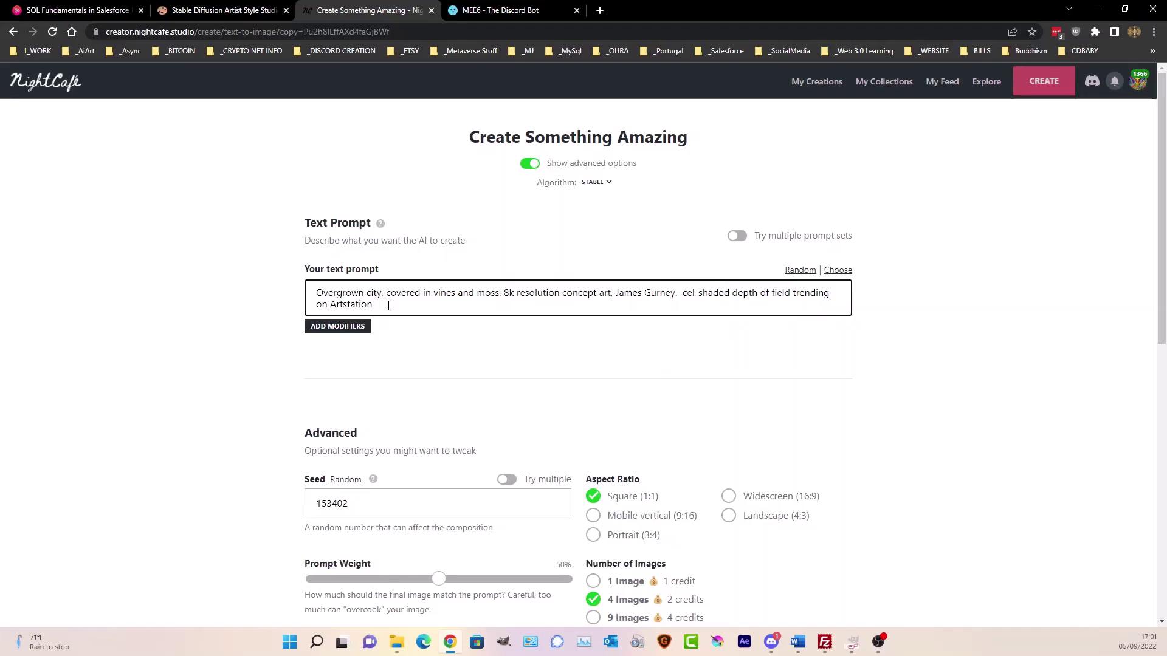
type(",")
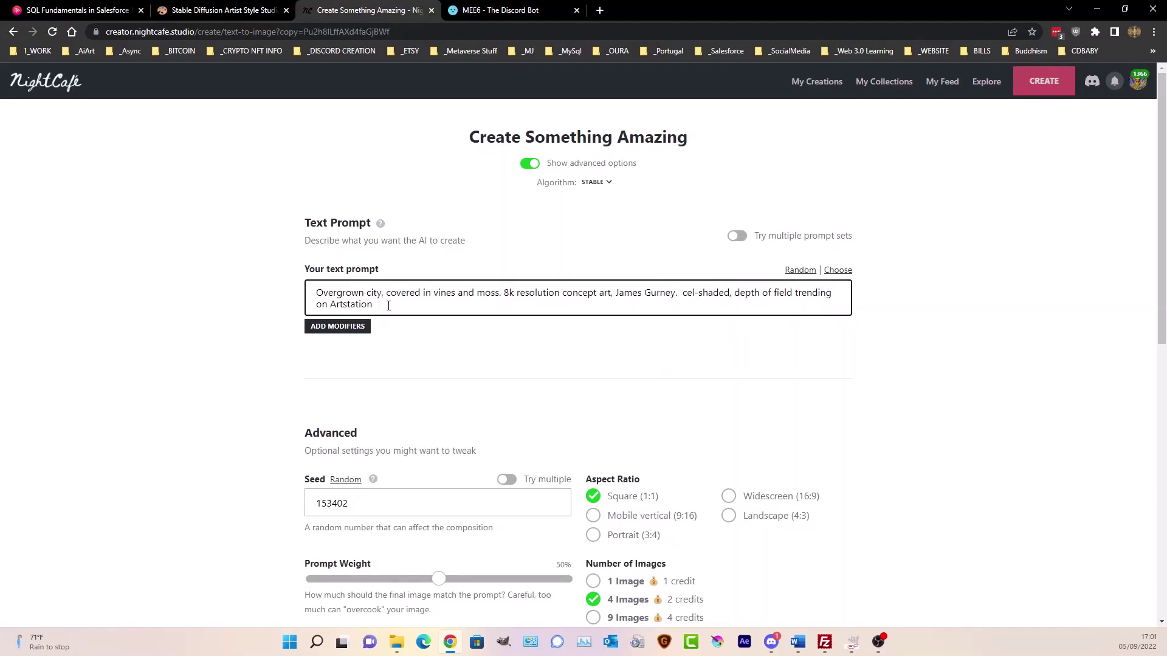
key("ctrl+Right")
key("ctrl+Right")
key("Right")
key("Right")
type(",")
scroll(602, 373, "down", 7)
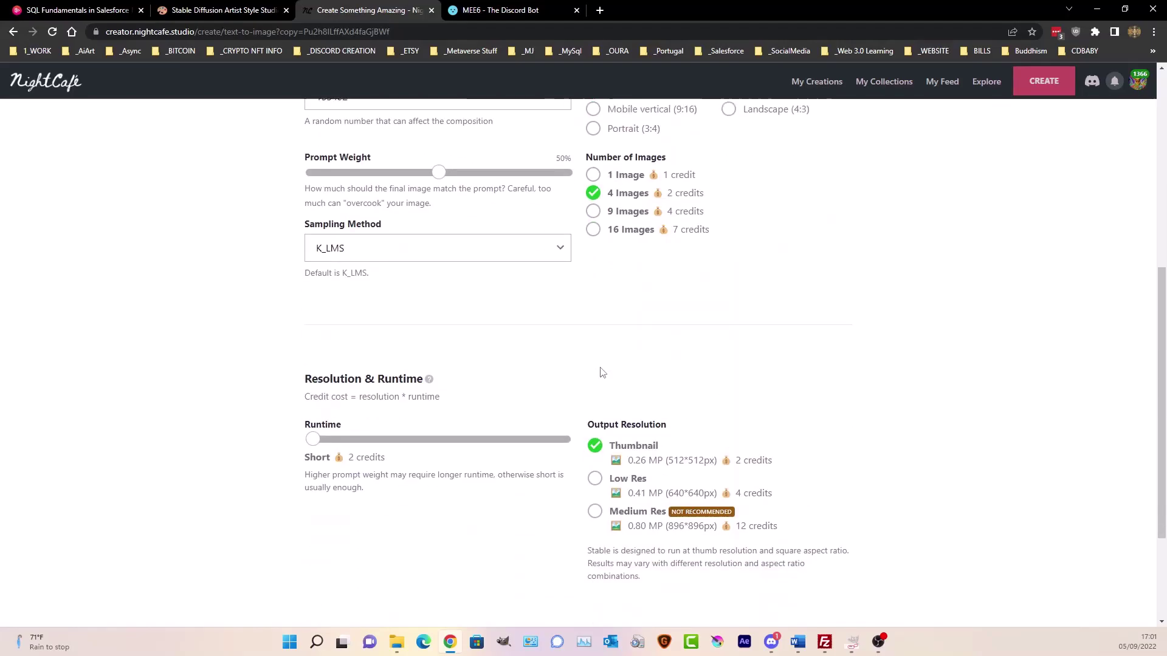
scroll(602, 372, "down", 3)
left_click(636, 555)
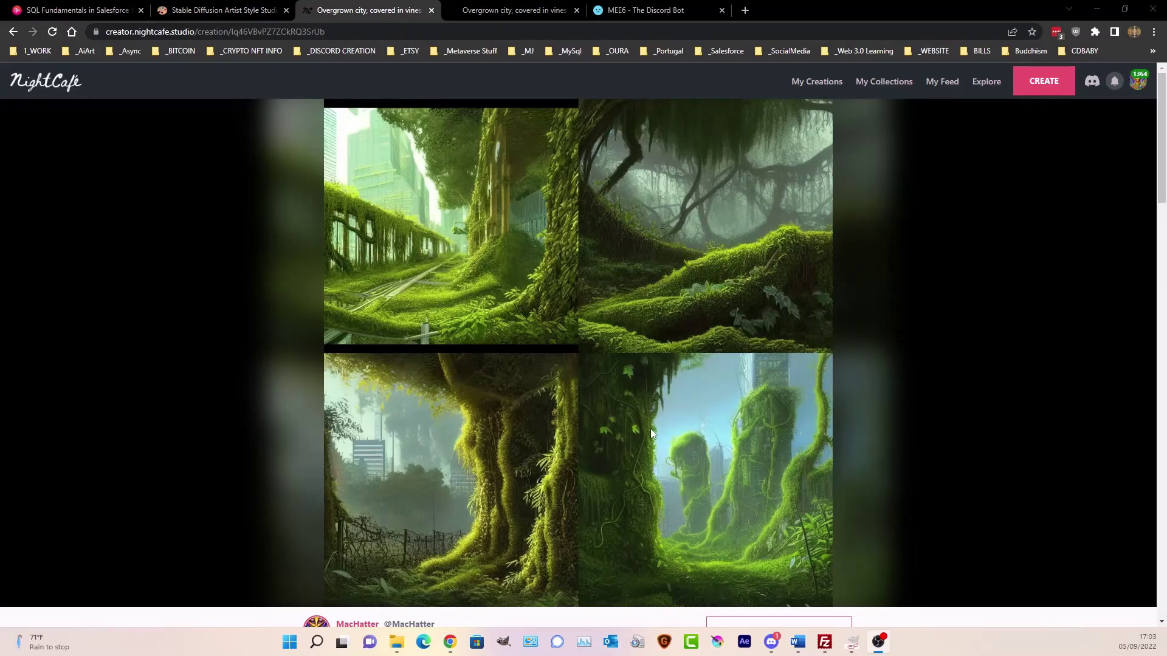
Close the duplicate Overgrown city tab and snap the browser window to the left half
mouse_move(526, 11)
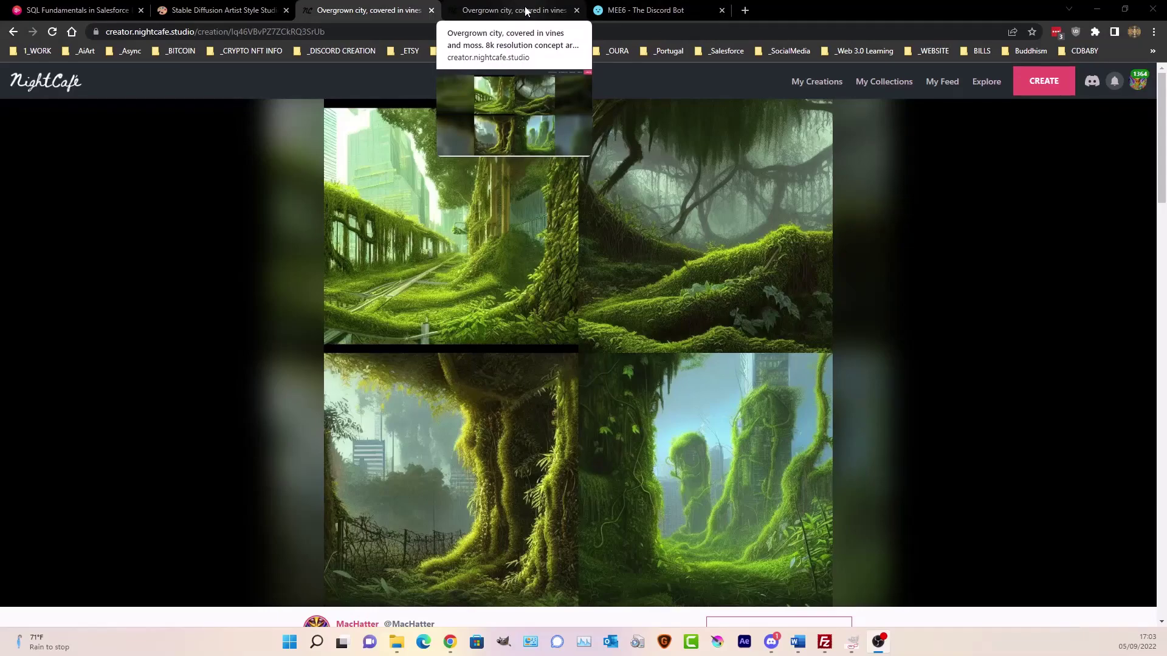
middle_click(527, 11)
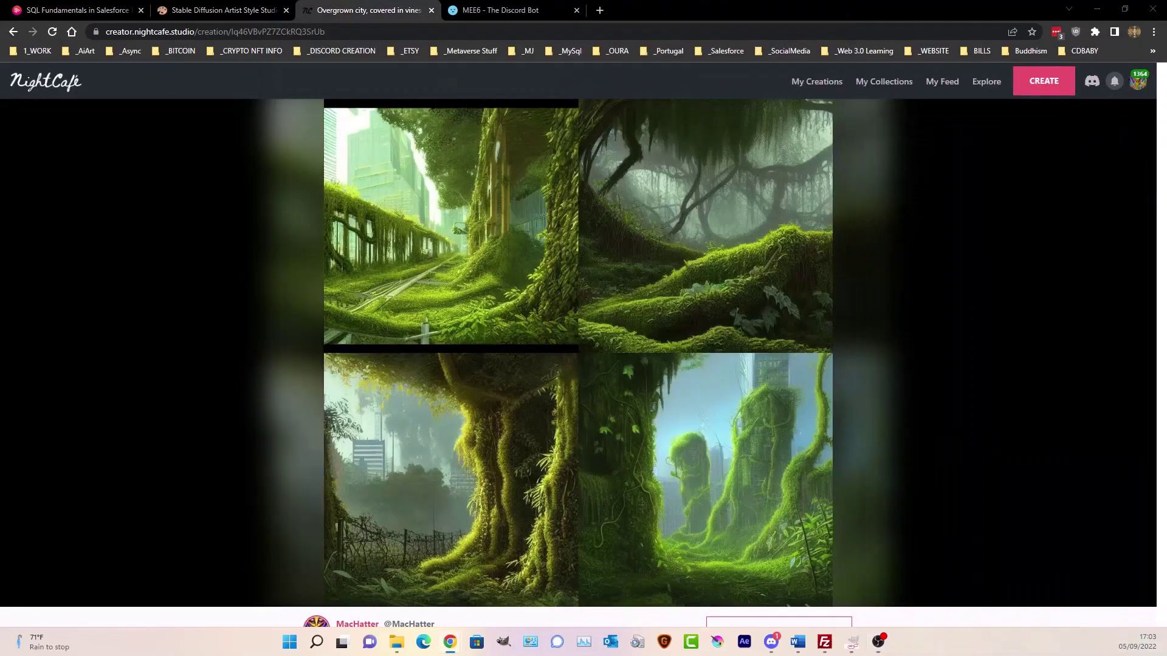
left_click(1125, 8)
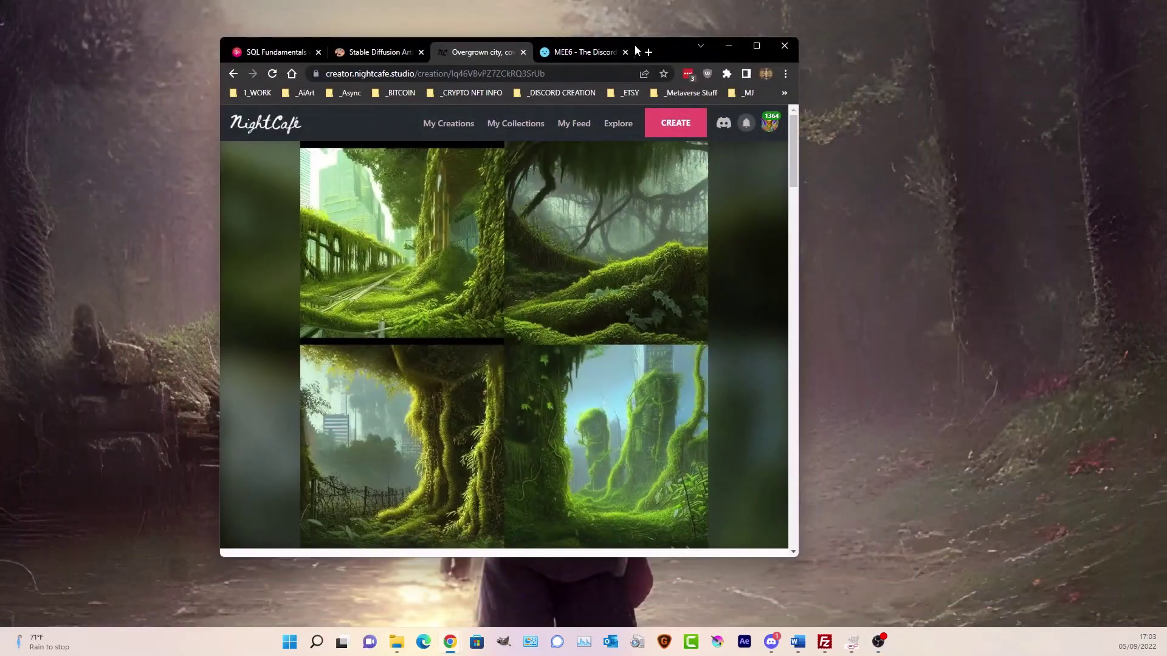
left_click_drag(673, 56, 1, 75)
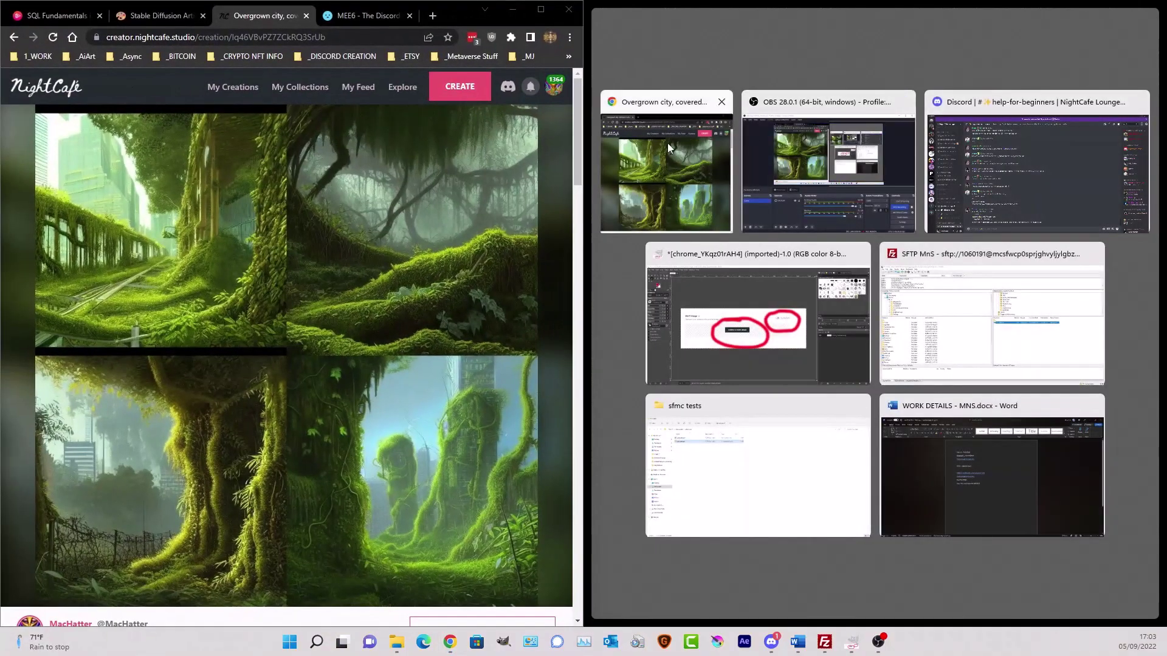
Fill the right half with the other browser window and open My Creations there
left_click(652, 173)
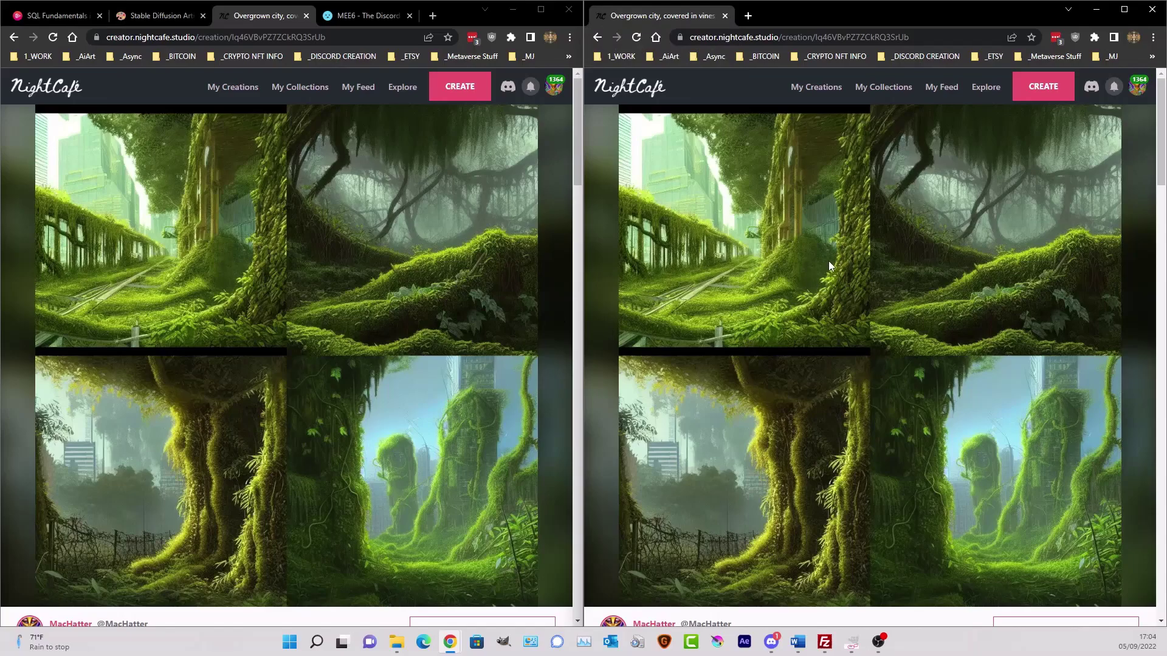
left_click(808, 89)
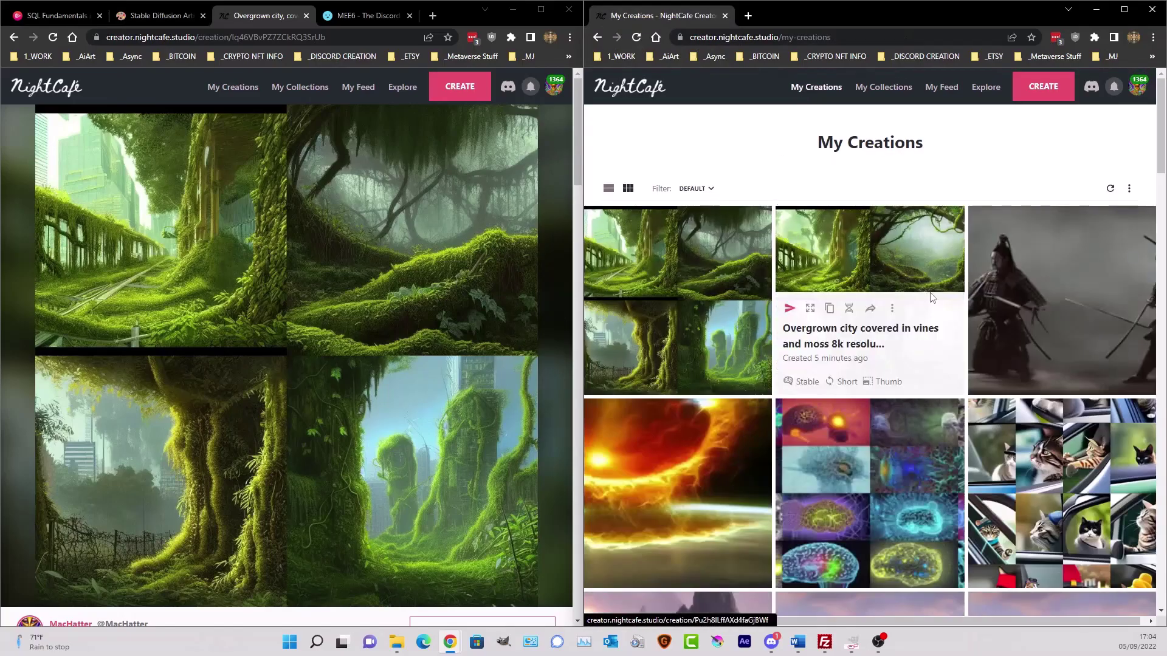
mouse_move(870, 292)
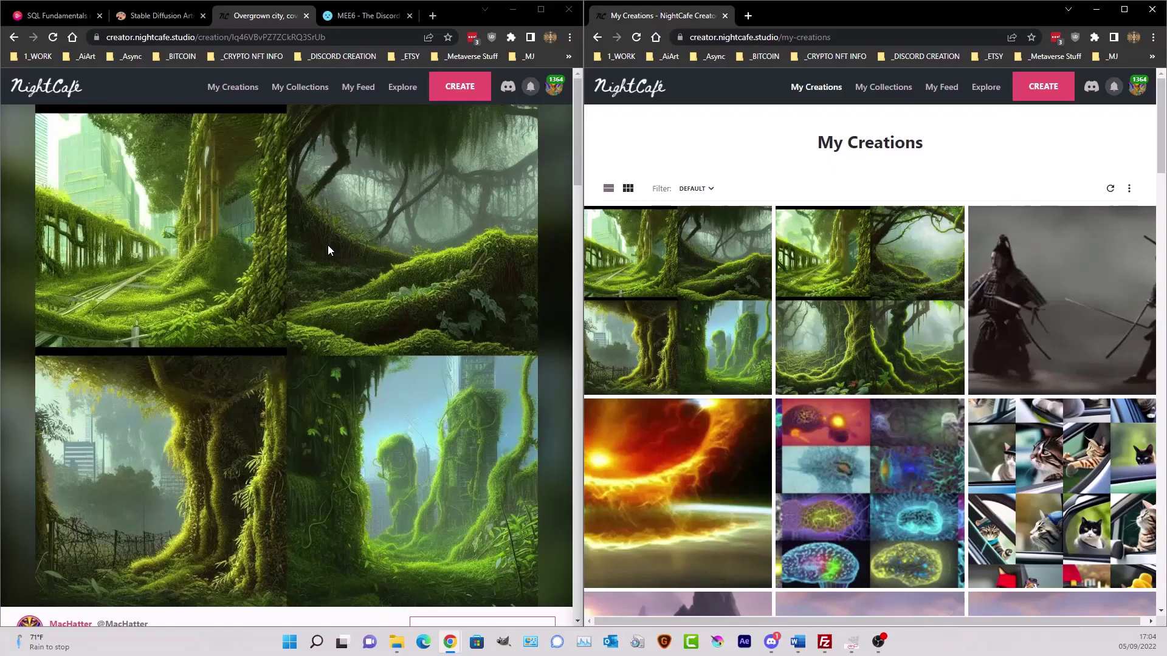
left_click(815, 272)
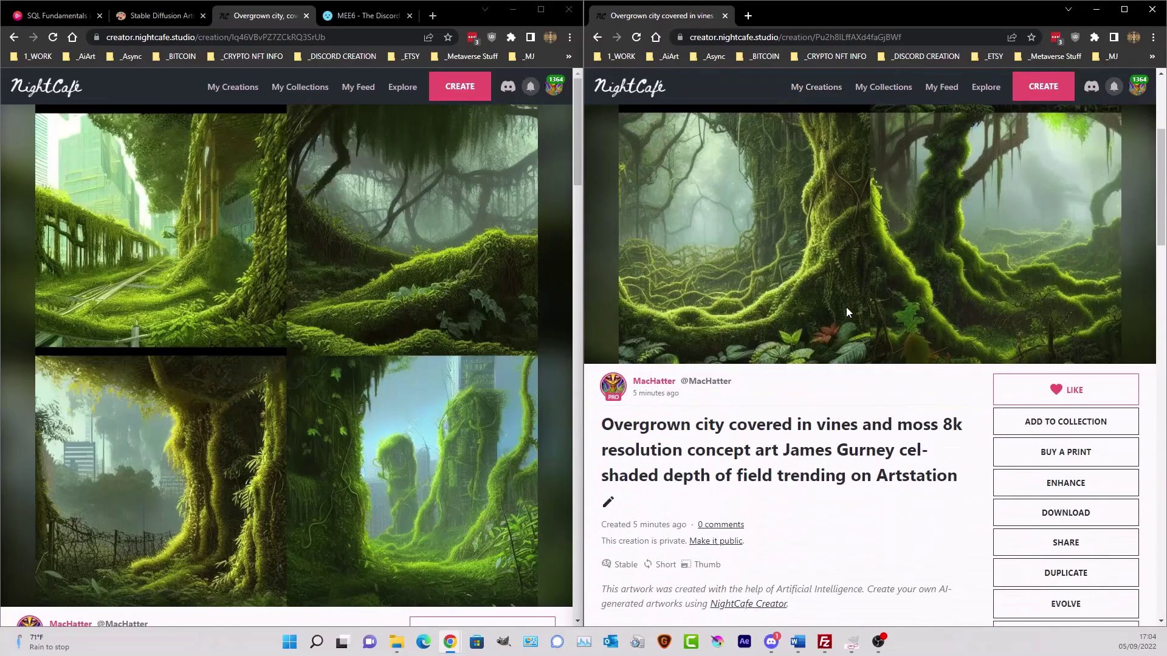
left_click(846, 308)
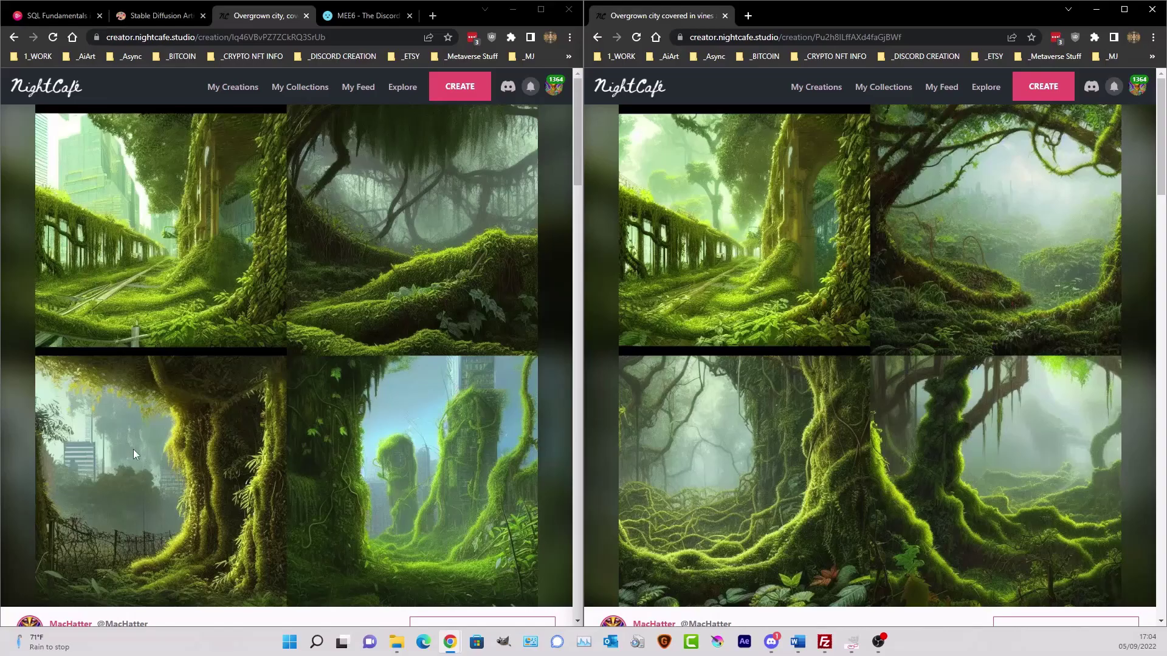
scroll(133, 453, "down", 3)
scroll(180, 457, "up", 3)
scroll(327, 444, "down", 4)
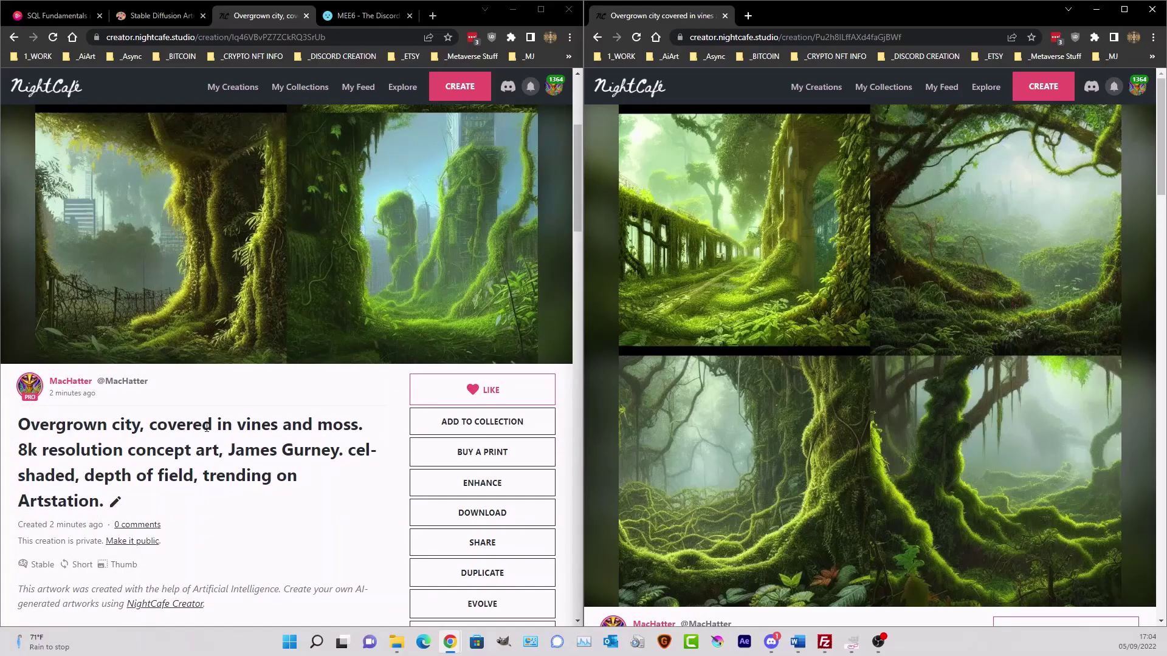
scroll(351, 425, "up", 4)
scroll(837, 386, "down", 5)
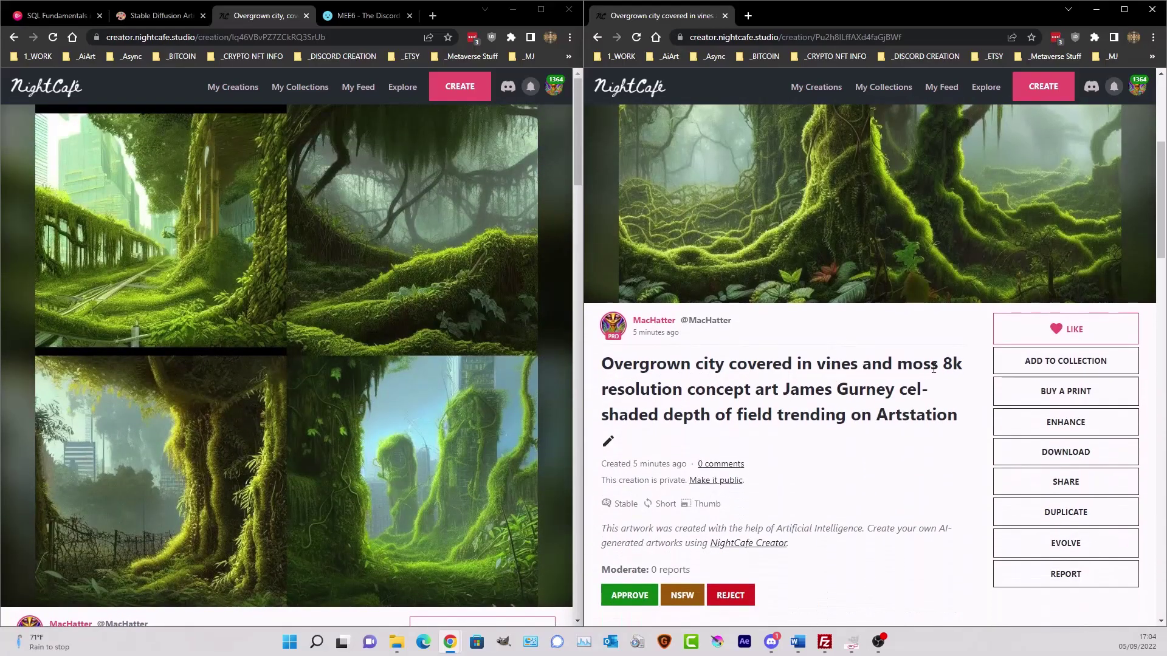
scroll(960, 371, "up", 5)
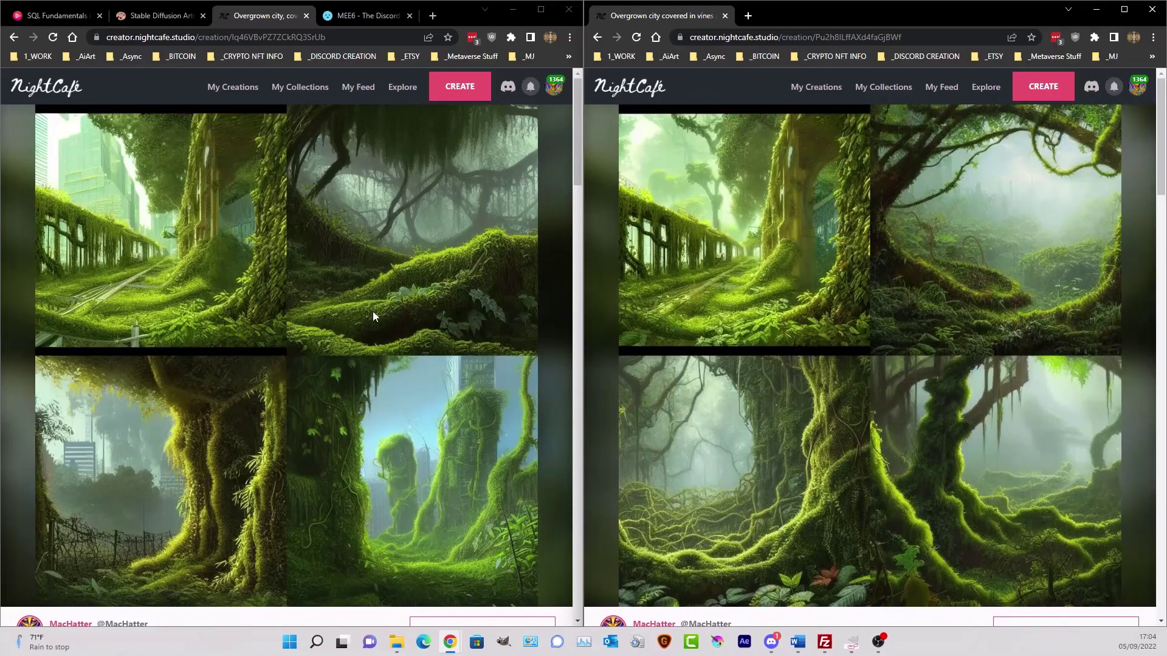
scroll(178, 207, "down", 5)
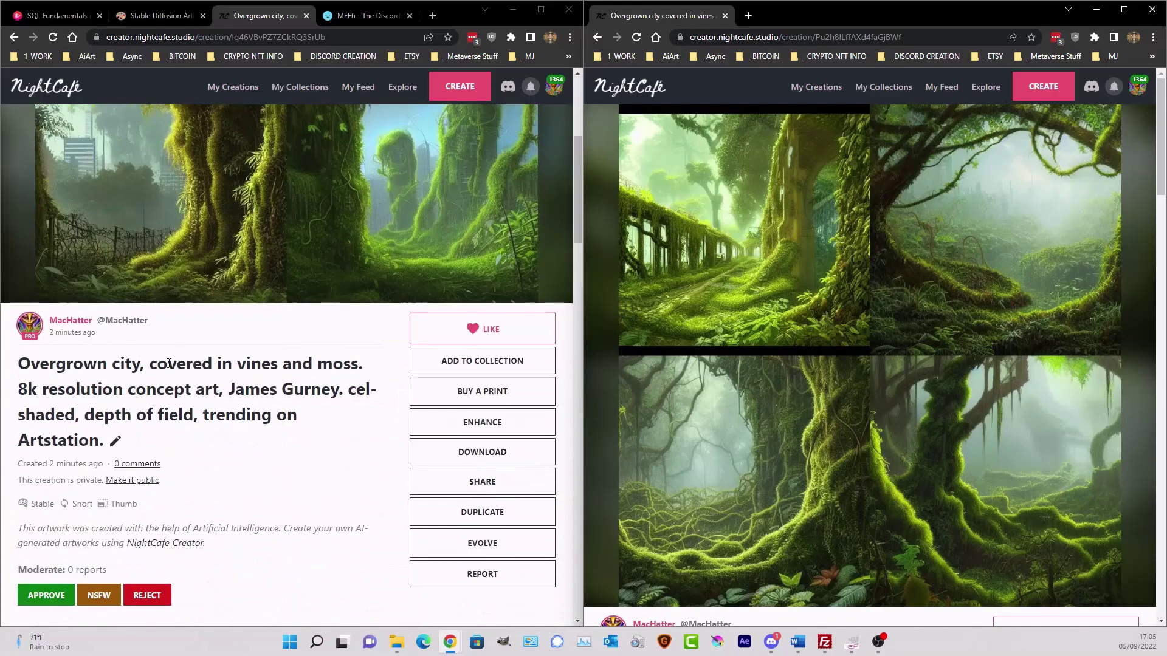
scroll(240, 364, "up", 5)
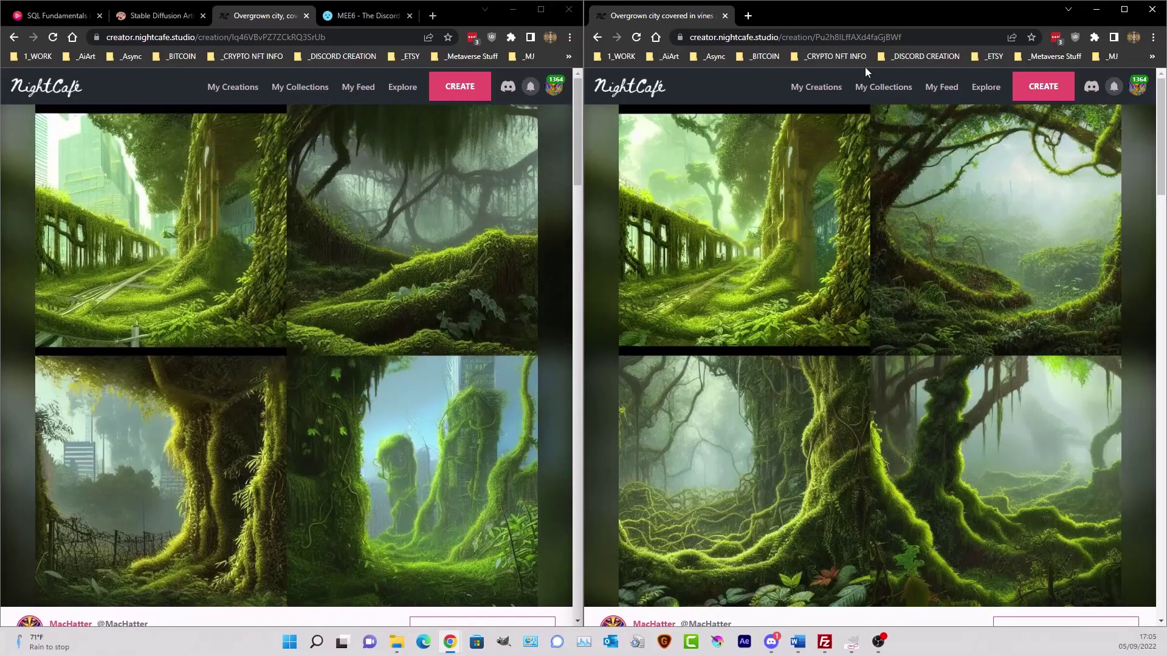
Maximize the left window and duplicate the earlier vine-covered city creation from My Creations
left_click(540, 11)
left_click(1044, 82)
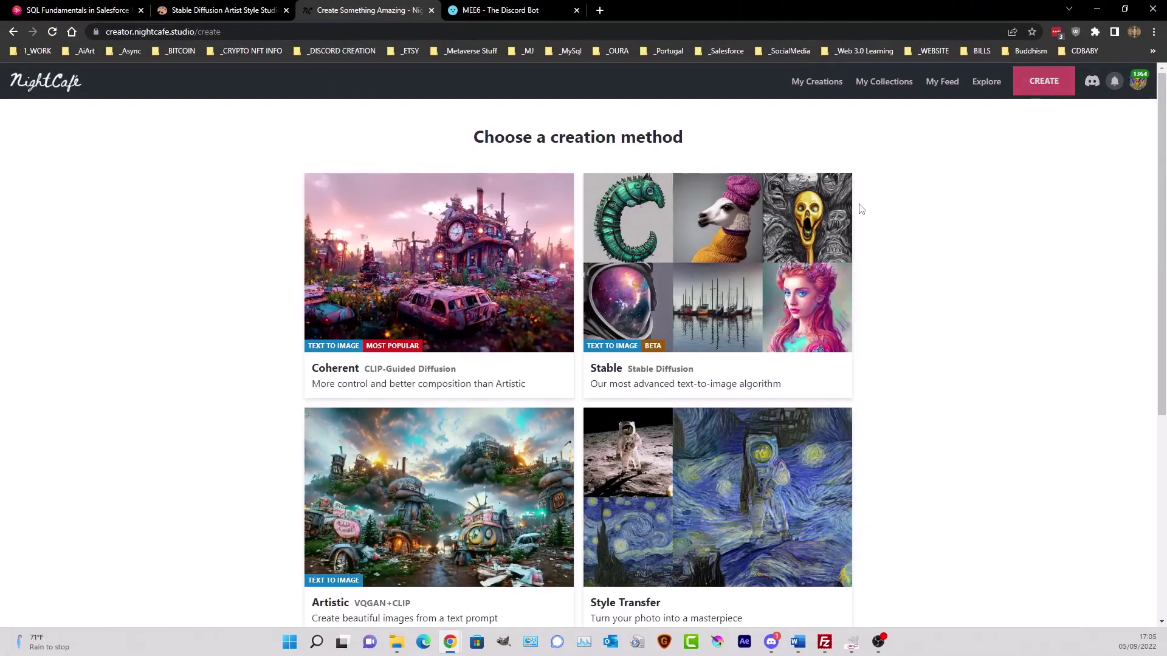
left_click(821, 84)
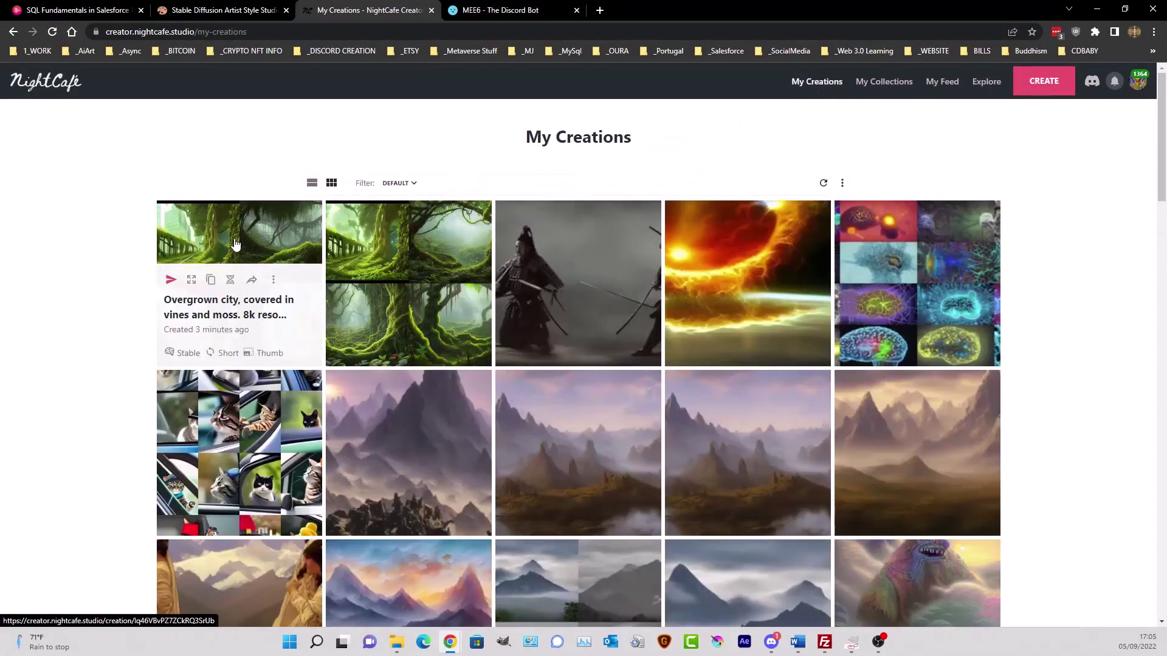
left_click(236, 245)
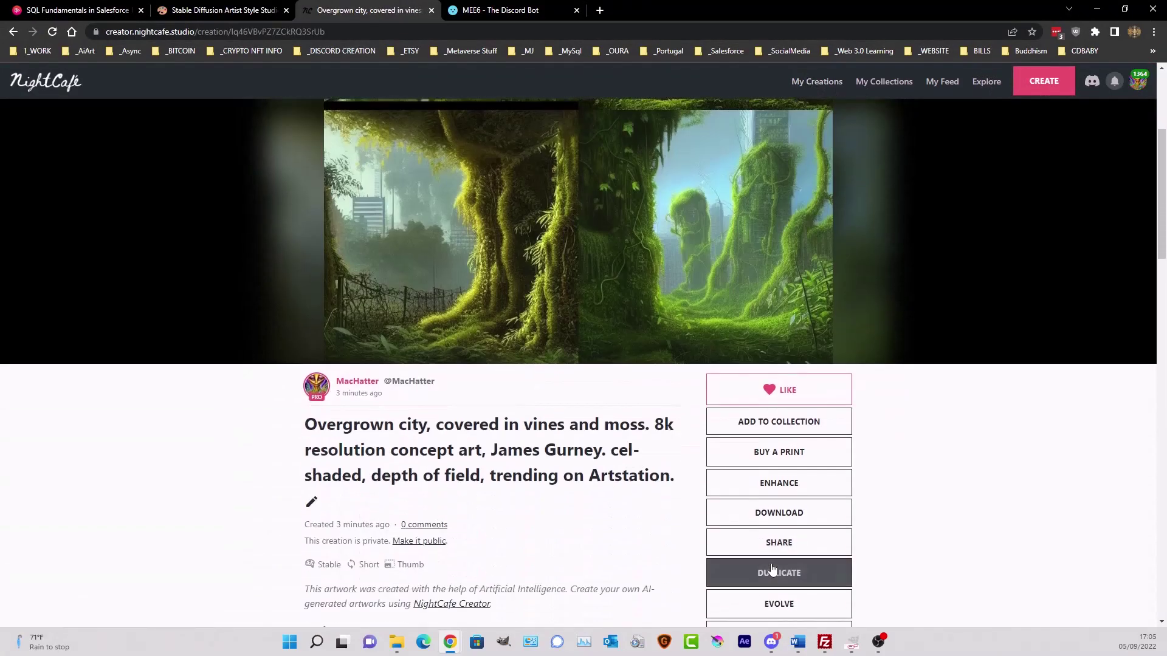
left_click(772, 569)
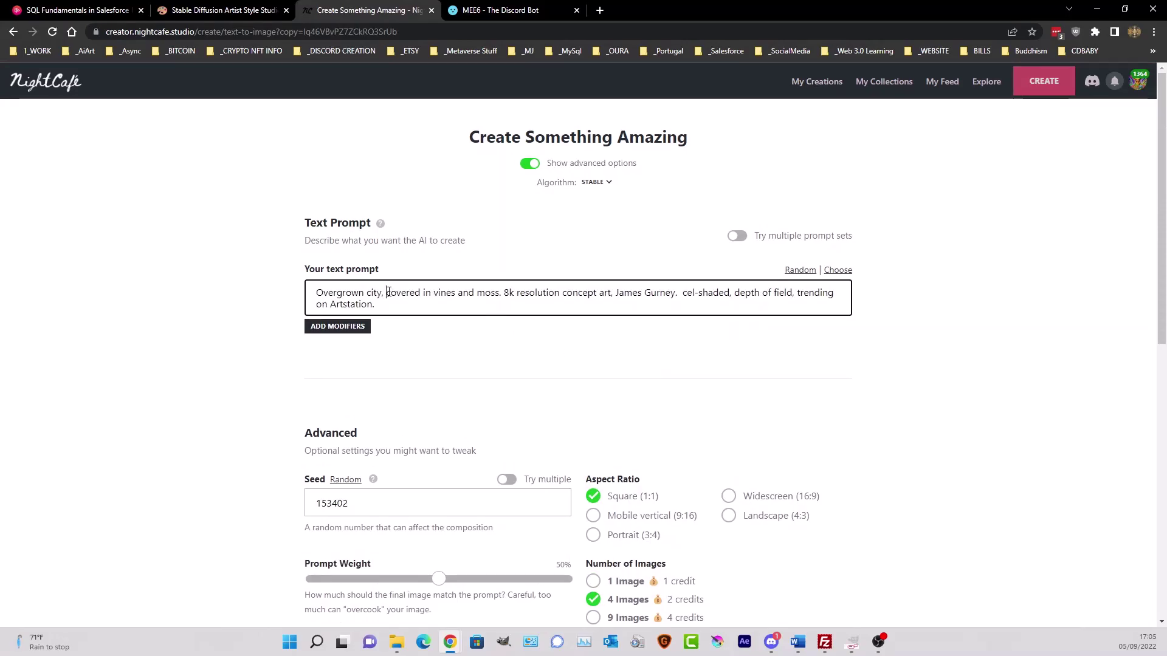
Replace the punctuation after 'city', 'moss' and 'concept art' with '::' separators
key("BackSpace")
key("BackSpace")
type("::")
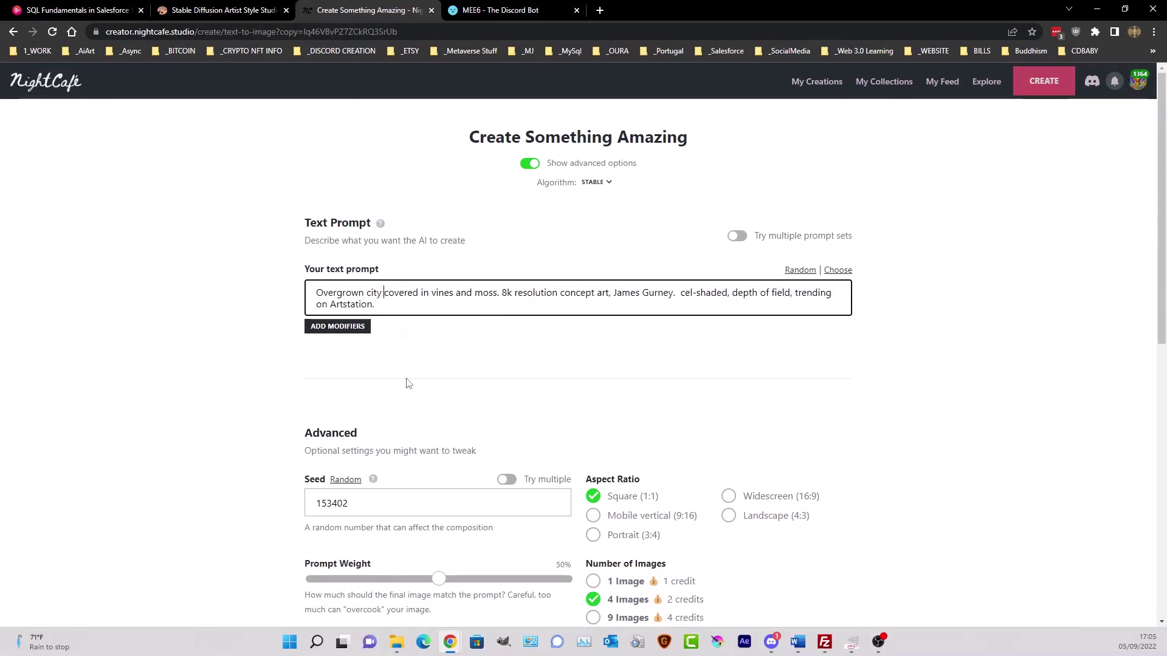
key("Right")
key("Right")
key("Right")
key("Right")
key("Right")
key("Right")
key("Right")
key("Right")
key("Right")
key("Right")
key("Right")
key("Right")
key("Right")
key("Right")
key("Right")
key("Right")
key("Right")
key("Right")
key("Right")
key("Right")
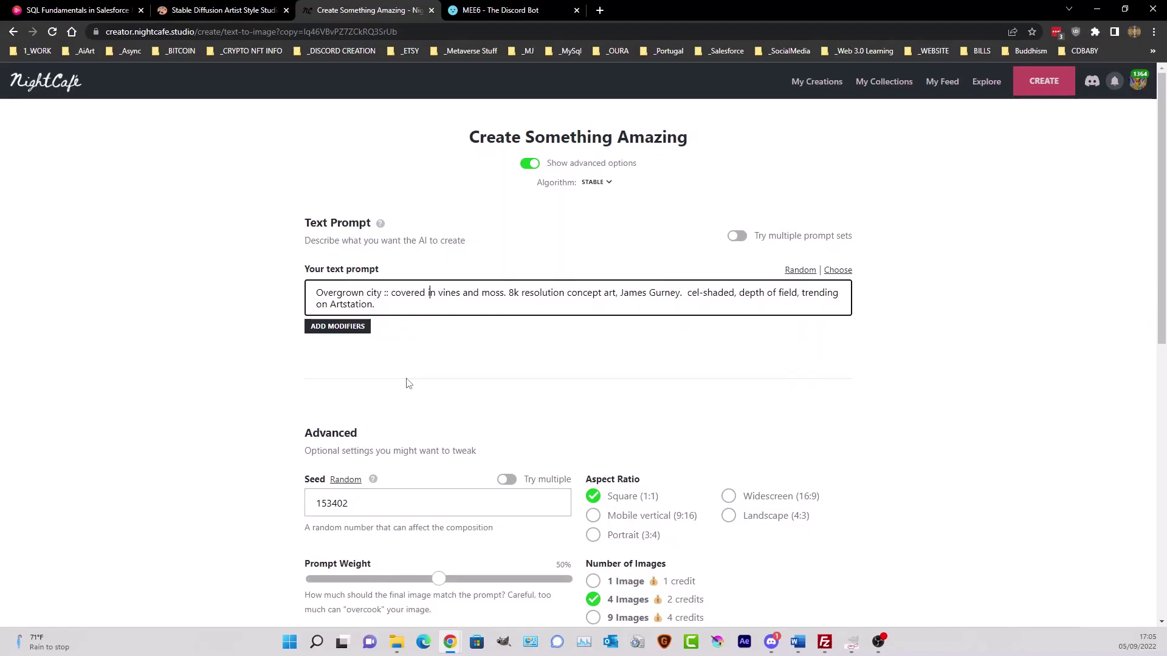
key("BackSpace")
key("BackSpace")
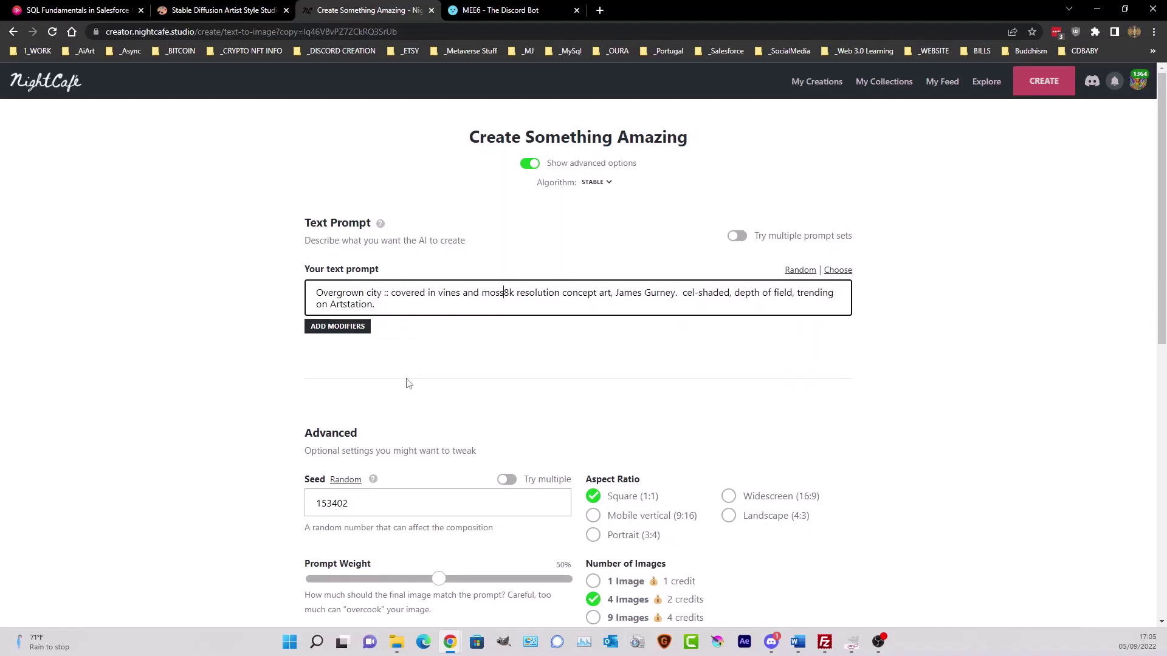
type("::")
key("Right")
key("Right")
key("Right")
key("Right")
key("Right")
key("Right")
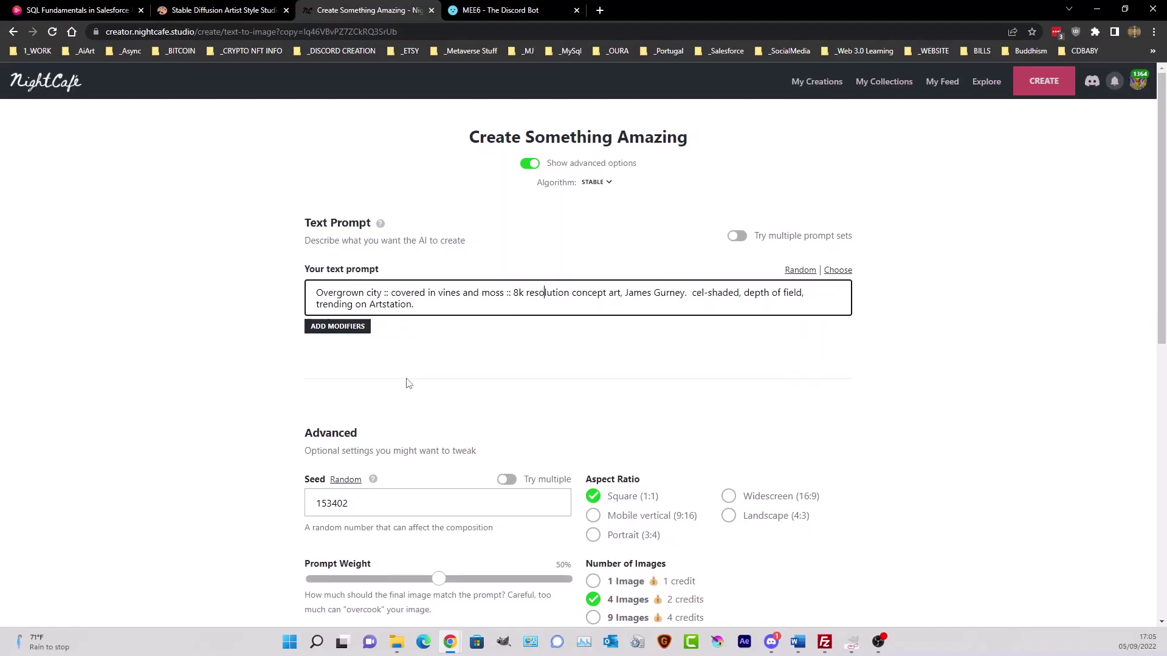
key("Right")
key("Right")
key("Right")
key("Right")
key("BackSpace")
key("BackSpace")
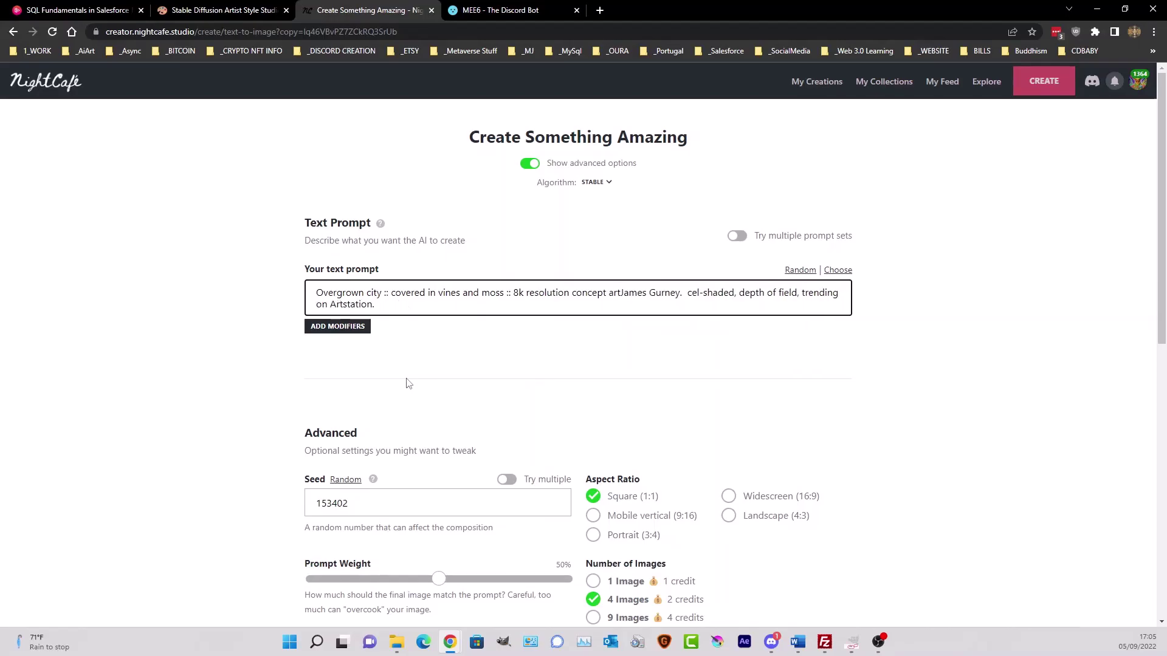
type("::")
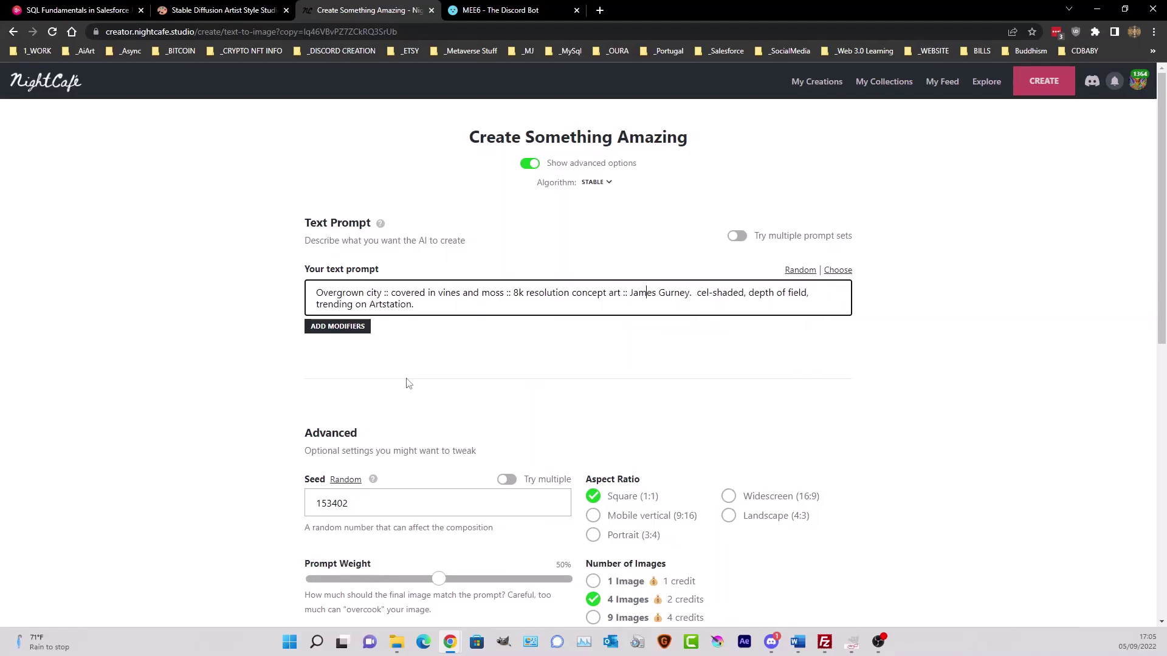
Put a '::' separator after 'James Gurney', discarding a trial 0.6 weight
key("BackSpace")
key("BackSpace")
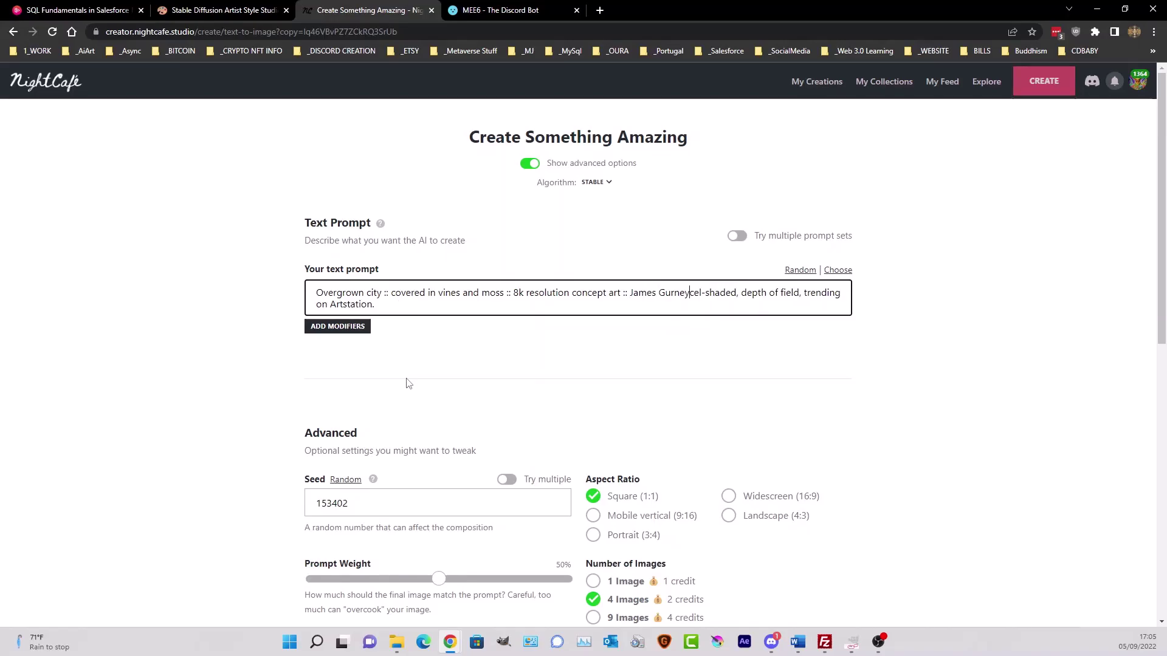
type("::")
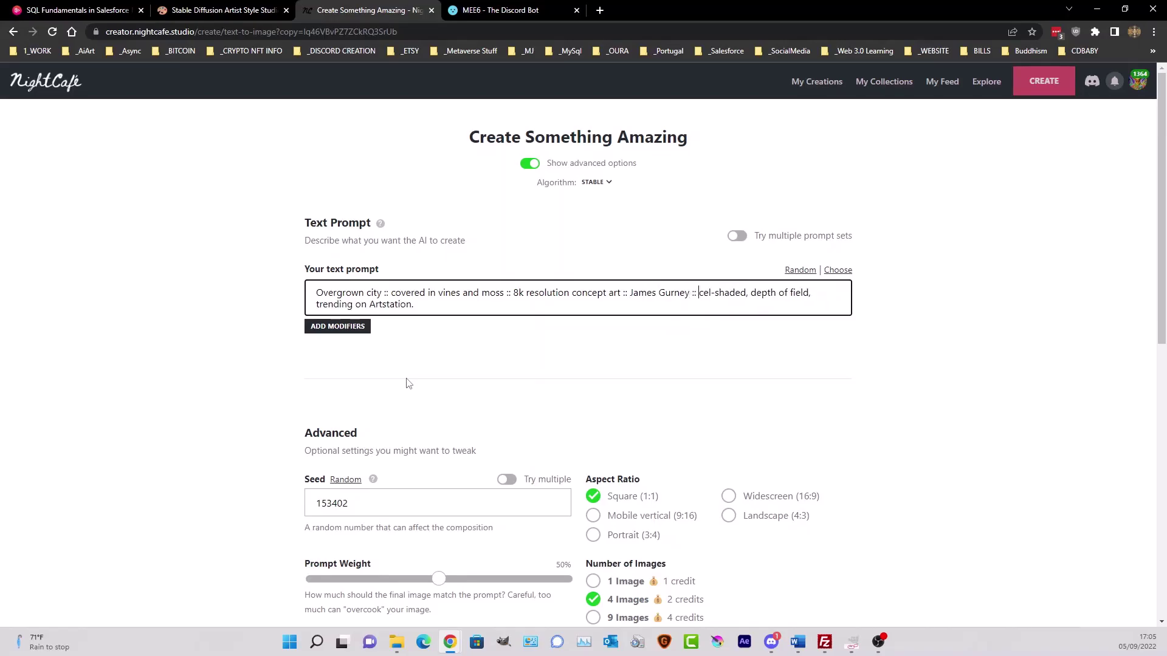
key("BackSpace")
key("BackSpace")
key("BackSpace")
key("BackSpace")
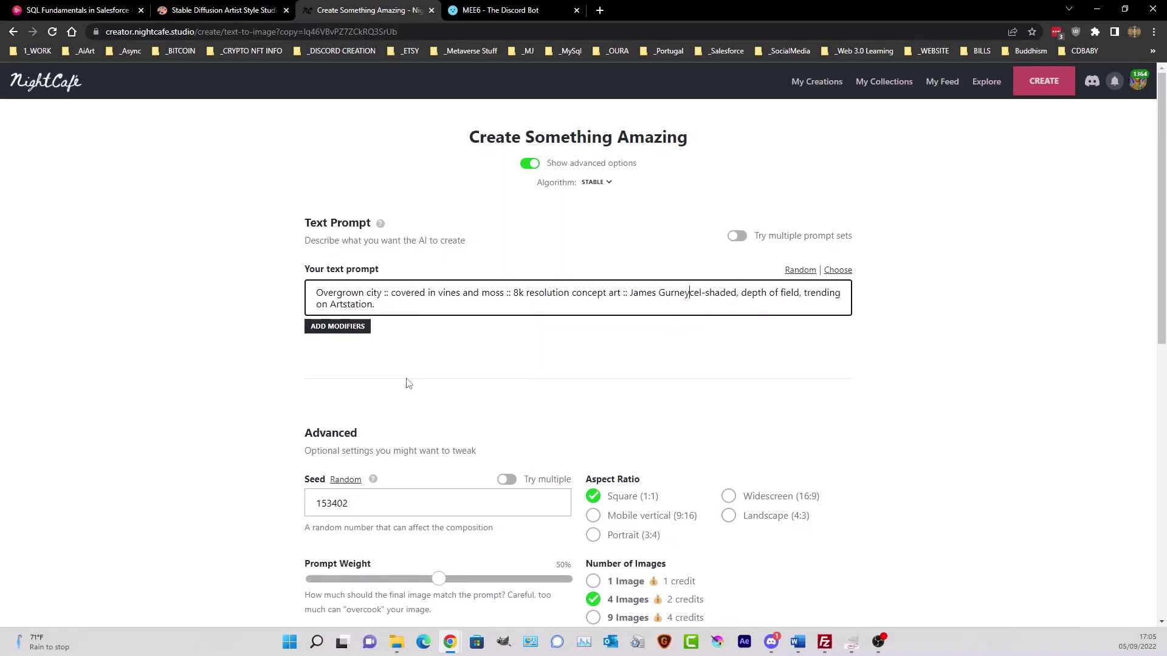
type(":: 0")
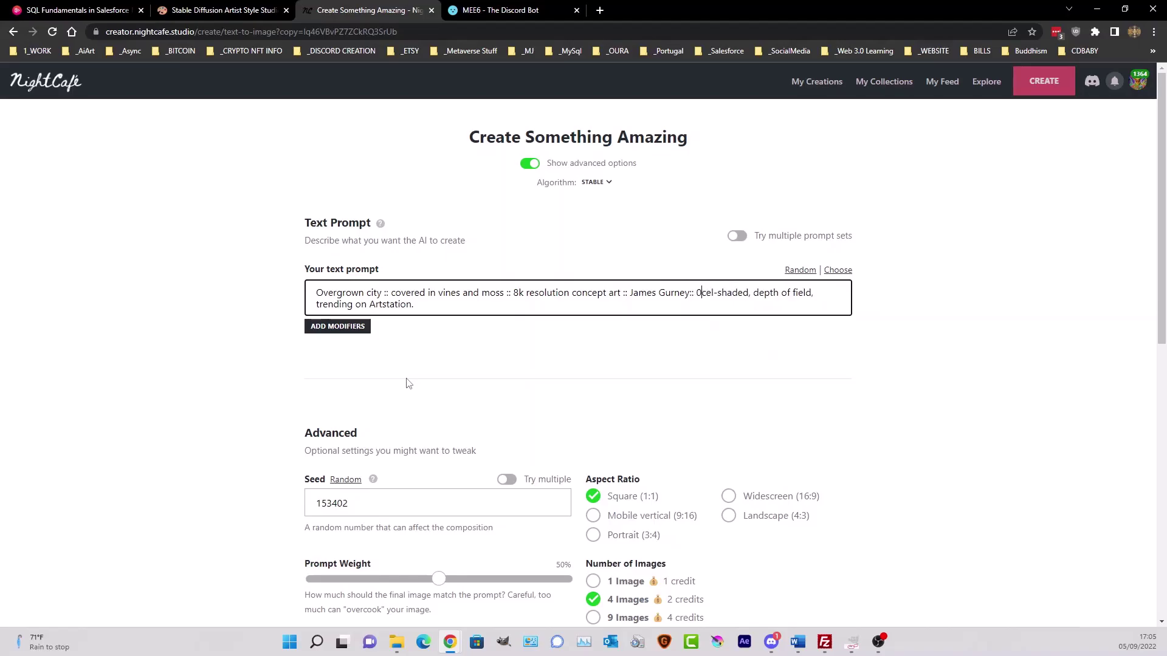
type(".6")
key("BackSpace")
key("BackSpace")
key("BackSpace")
key("BackSpace")
key("BackSpace")
key("BackSpace")
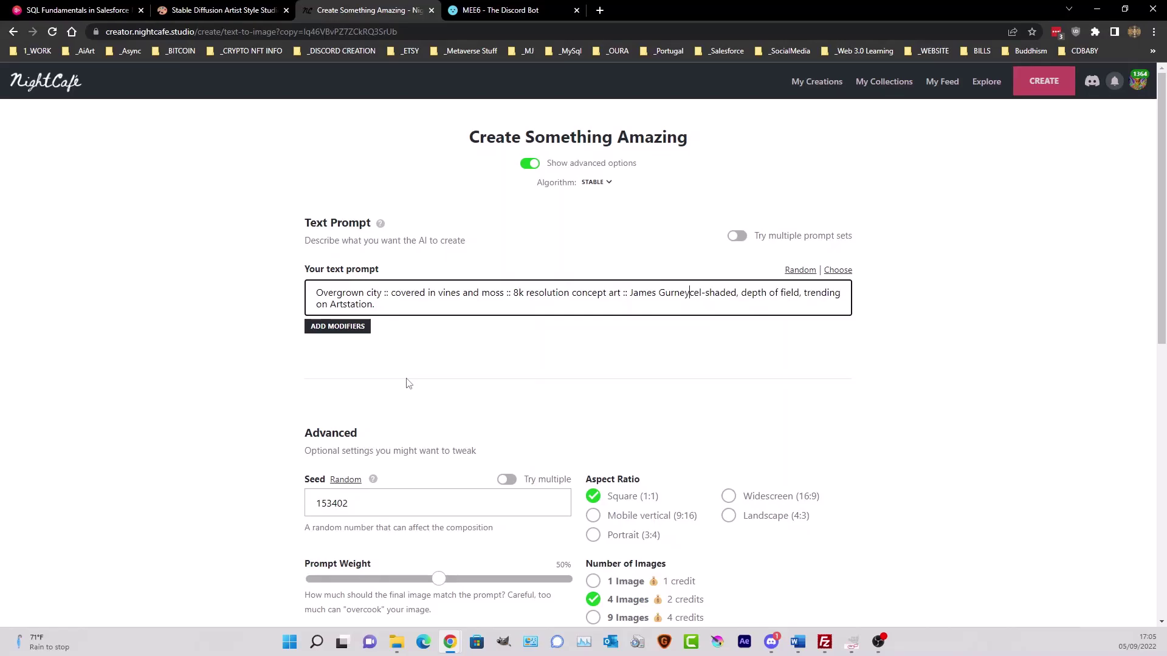
type("::")
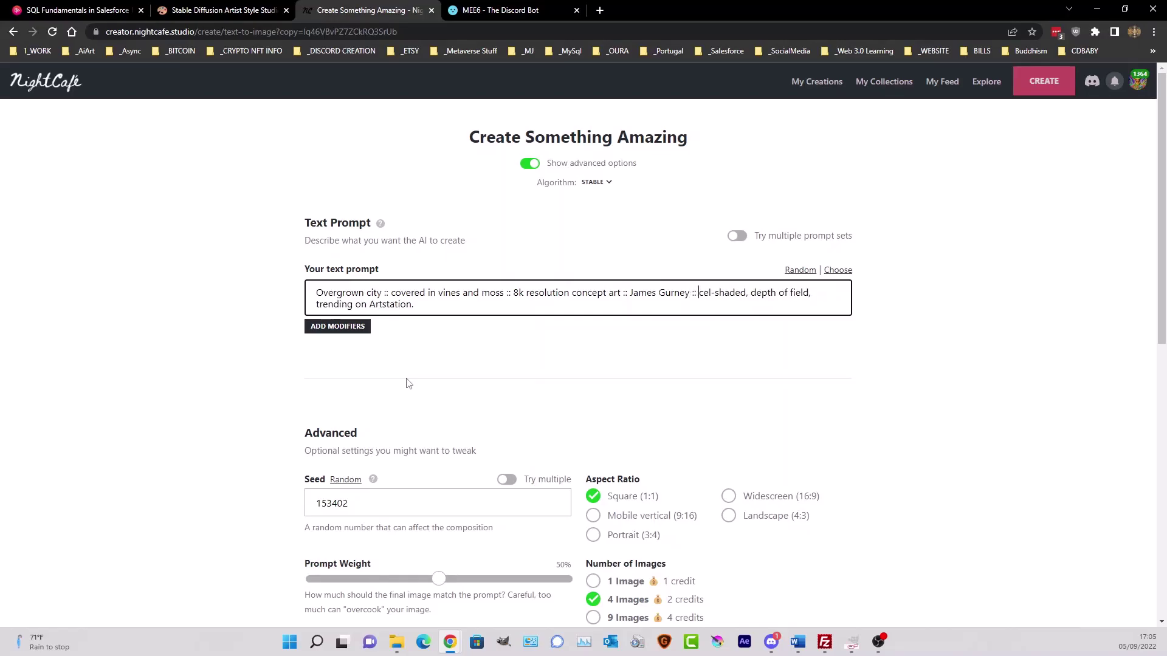
Use '::' after 'cel-shaded' and 'depth of field', then generate the new 4-image set
key("Right")
key("Right")
key("Right")
key("Right")
key("Right")
key("Right")
key("Right")
key("Right")
key("Right")
key("Right")
key("BackSpace")
key("BackSpace")
type("::")
key("Right")
key("Right")
key("Right")
key("Right")
key("Right")
key("Right")
key("Right")
key("Right")
key("Right")
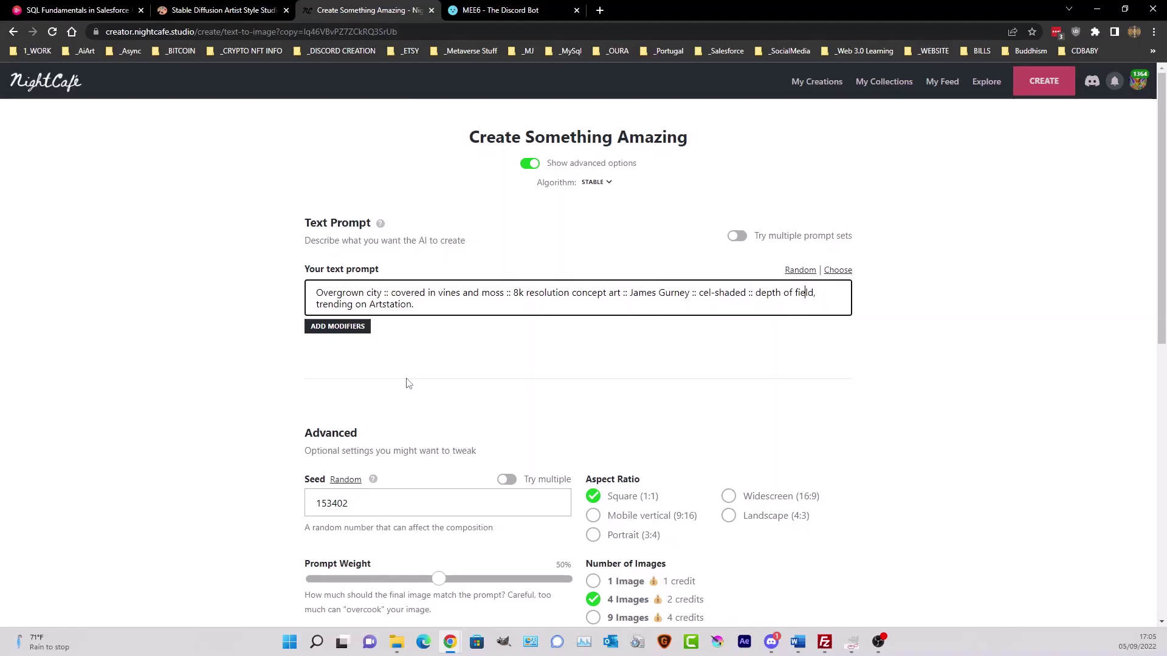
type(":: ")
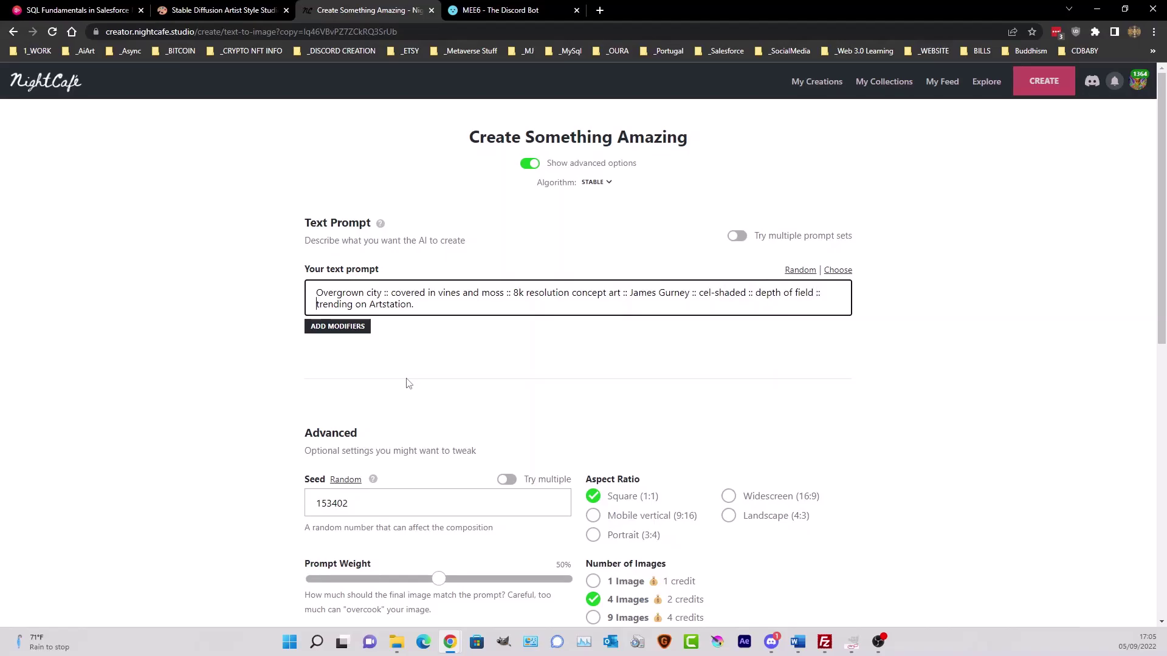
type("::")
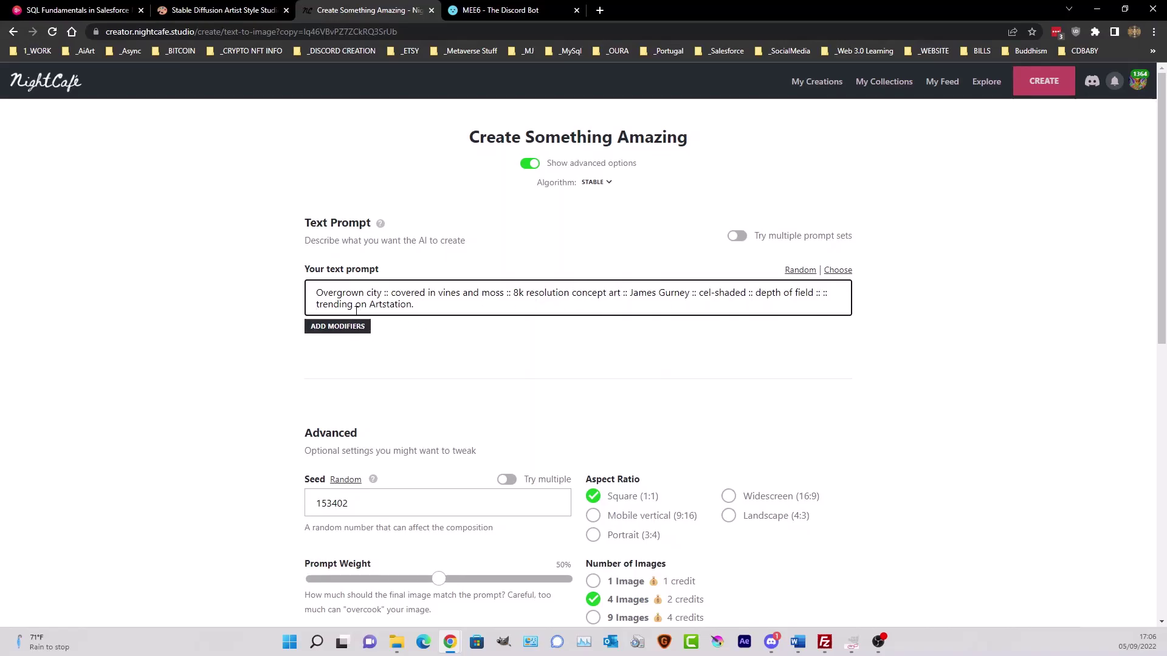
left_click(317, 303)
key("BackSpace")
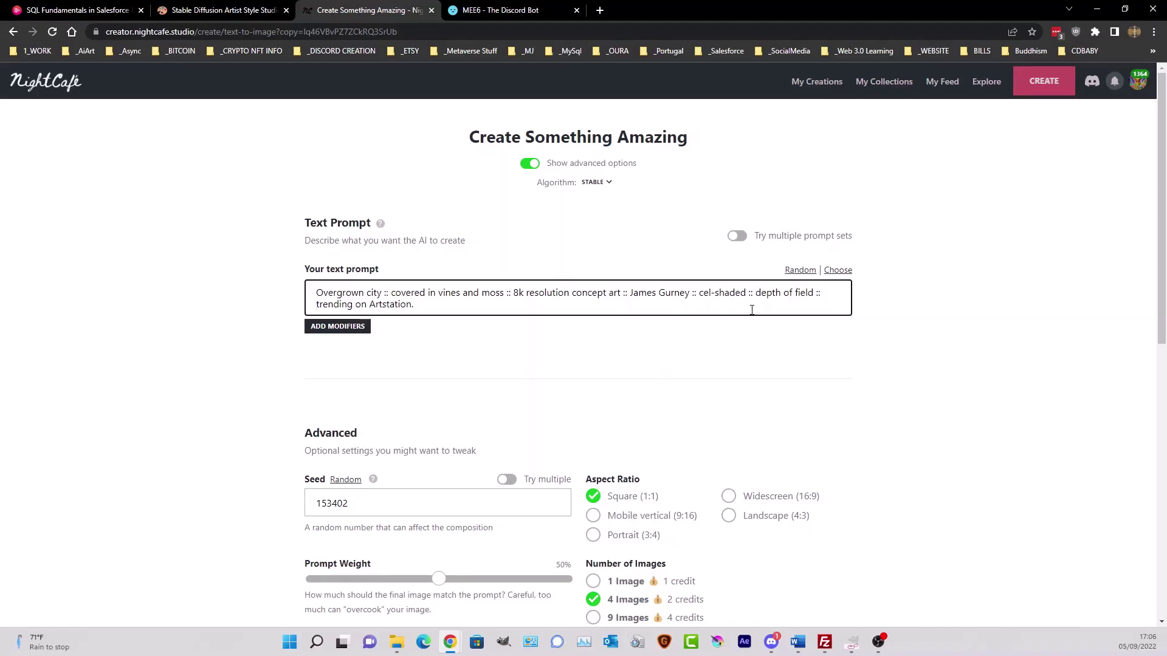
scroll(395, 306, "down", 9)
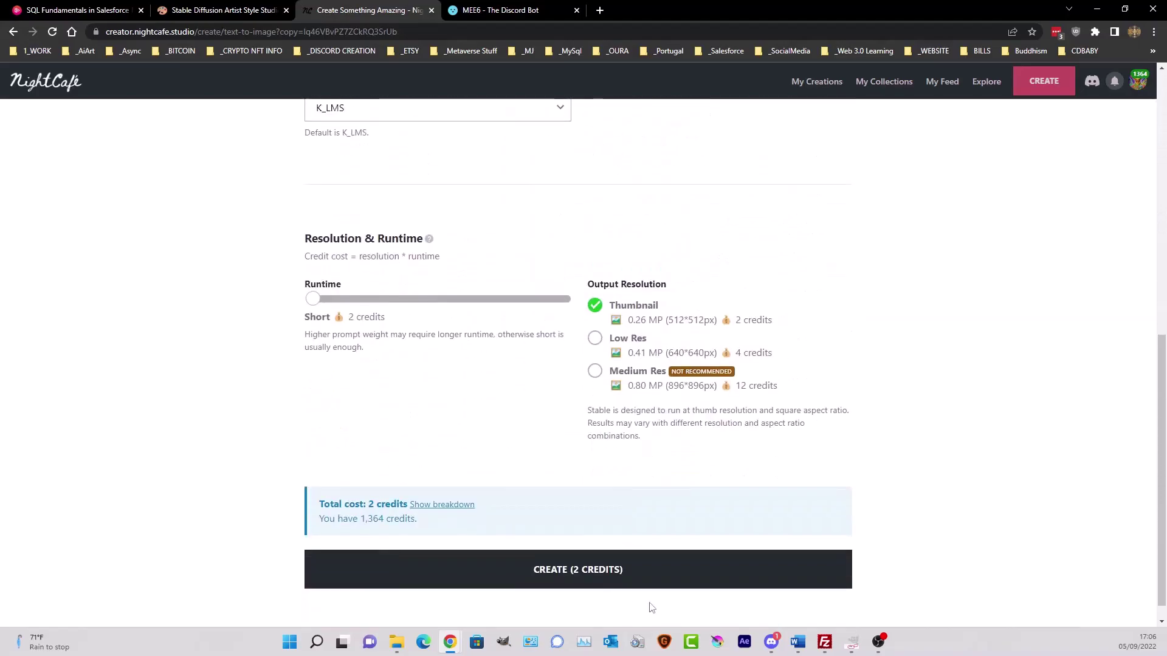
left_click(640, 568)
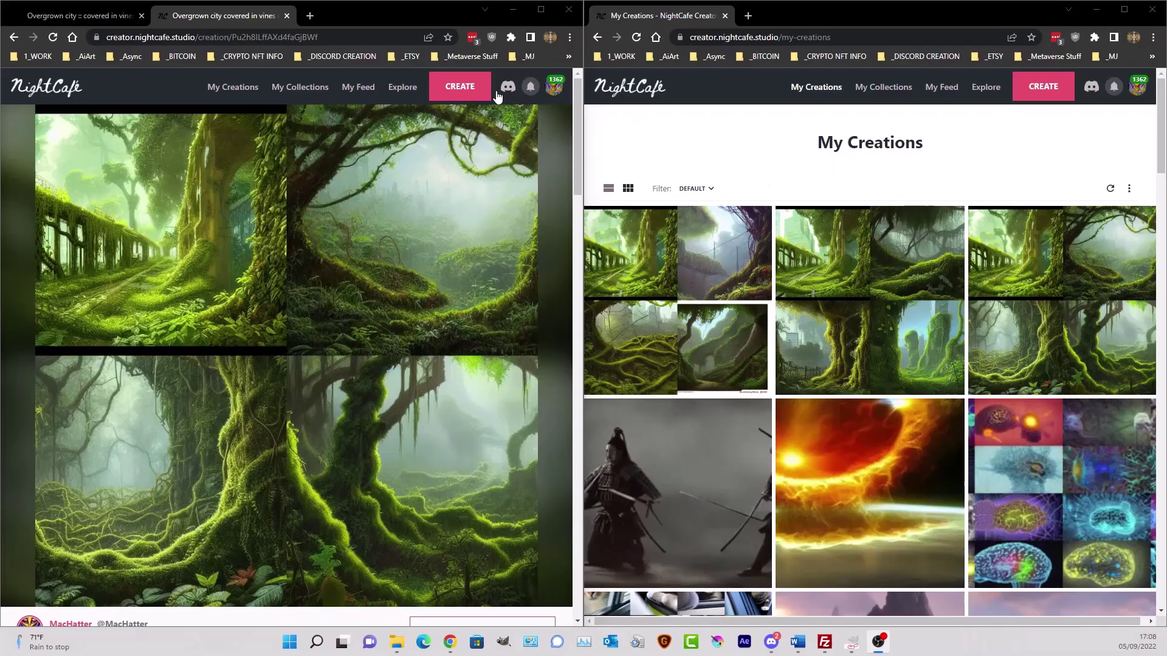
Open the newest double-colon creation in both the left and right windows
left_click(236, 90)
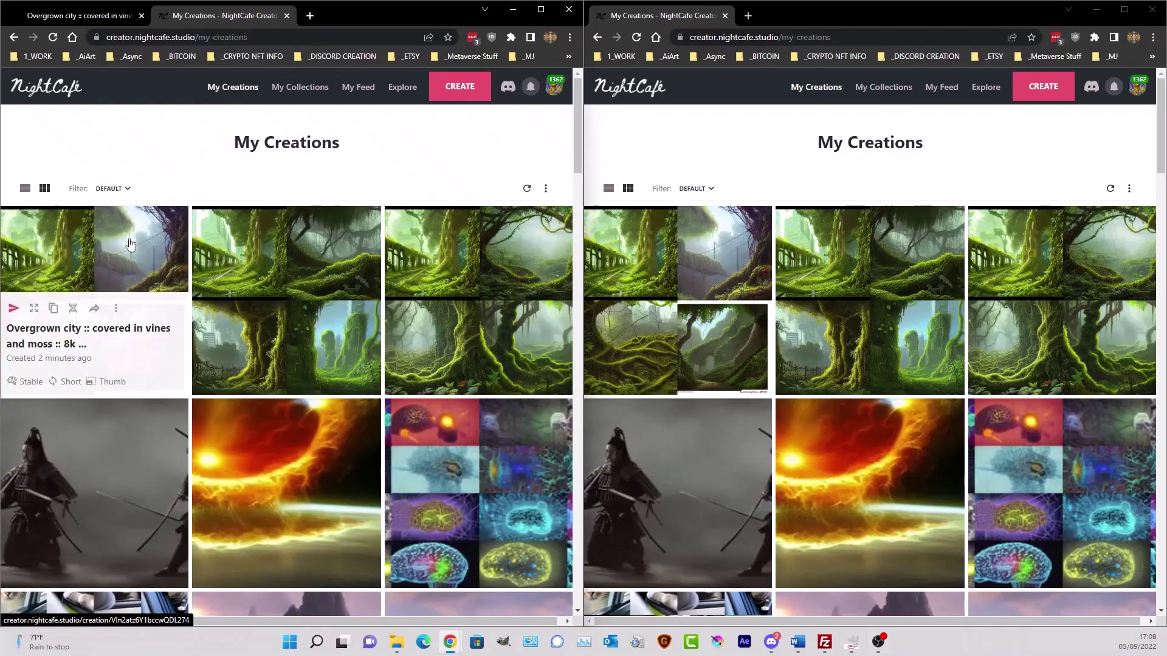
left_click(92, 249)
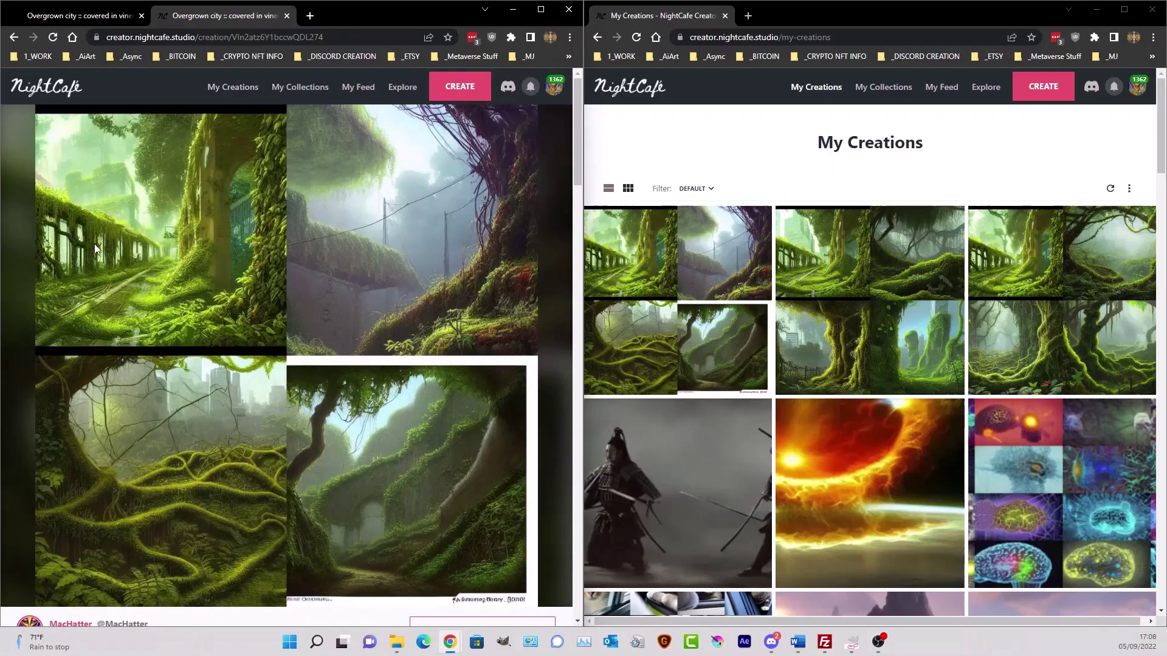
left_click(706, 271)
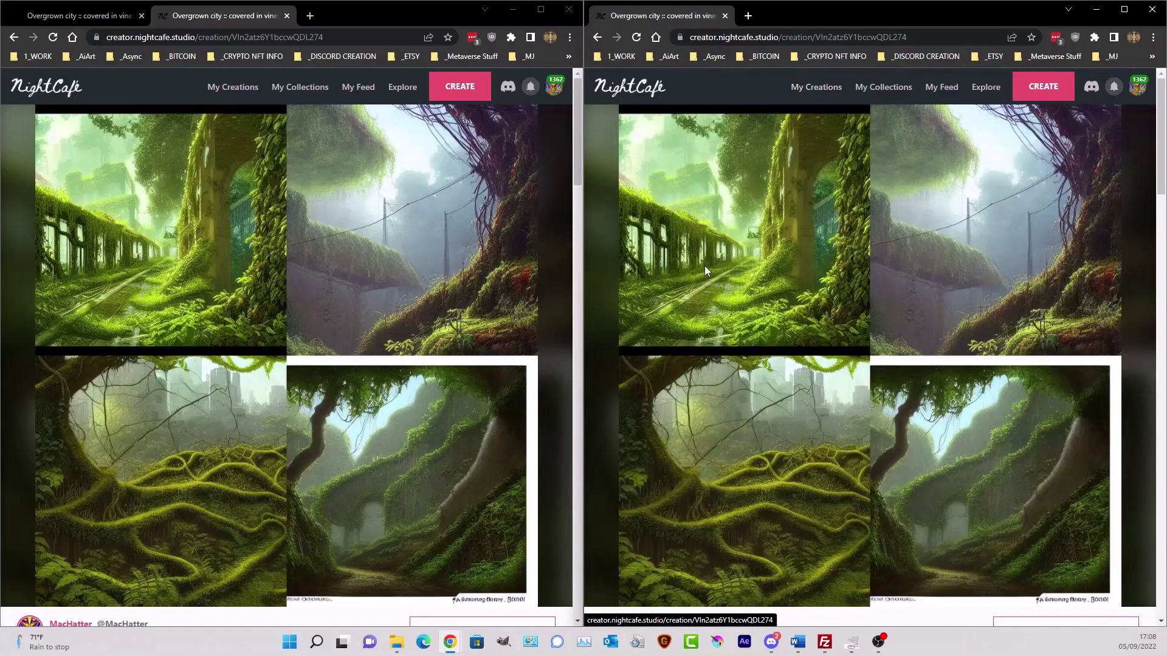
scroll(278, 268, "down", 8)
scroll(279, 275, "up", 2)
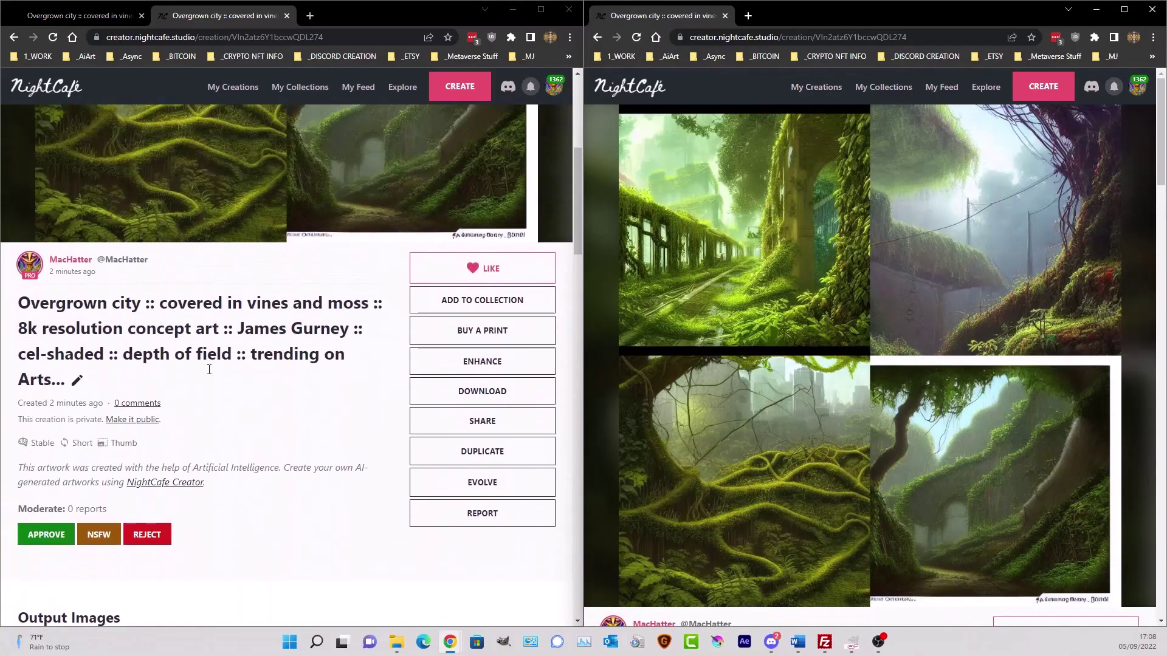
In the right window, open the comma-punctuated creation from My Creations
scroll(270, 291, "up", 1)
scroll(270, 290, "up", 5)
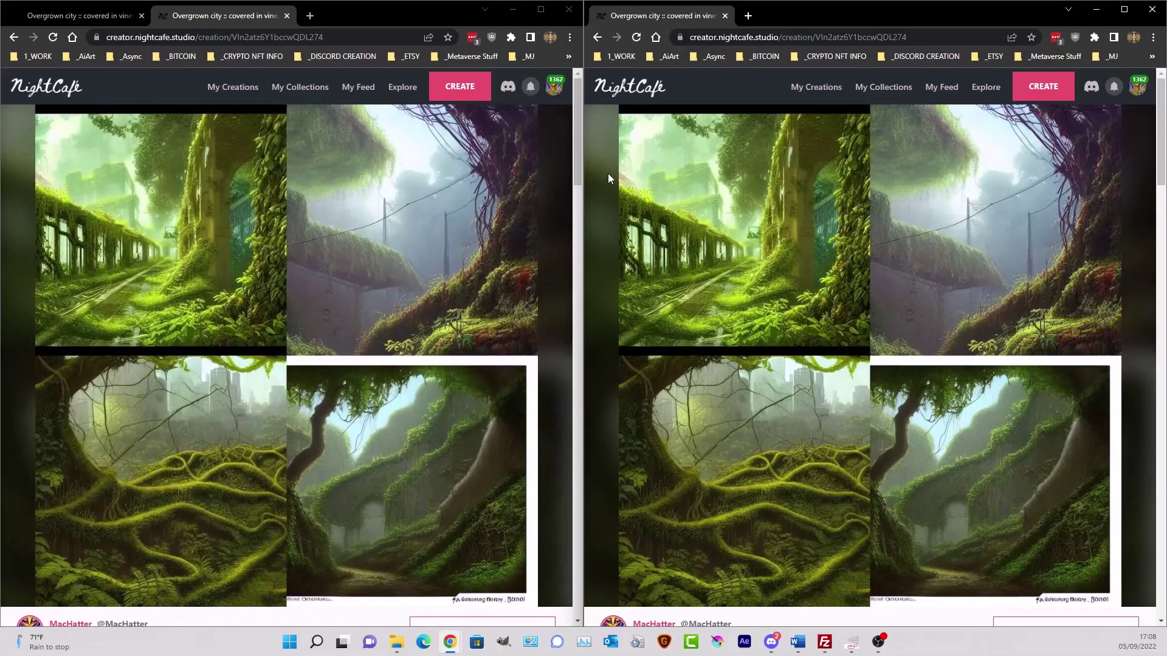
left_click(815, 87)
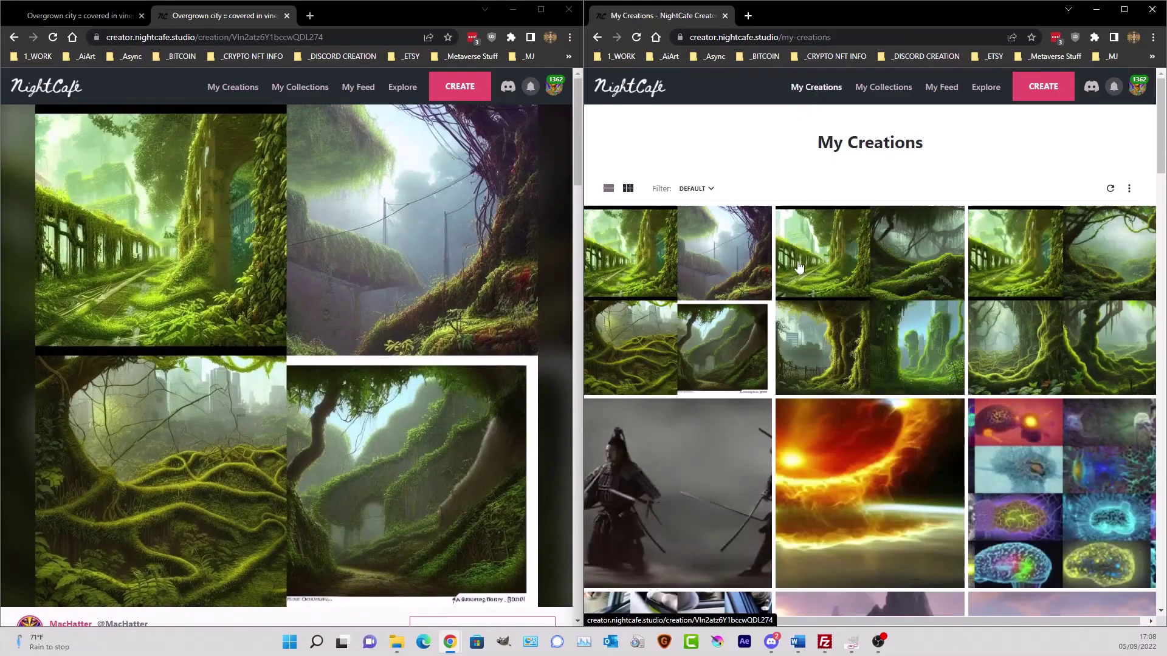
left_click(840, 263)
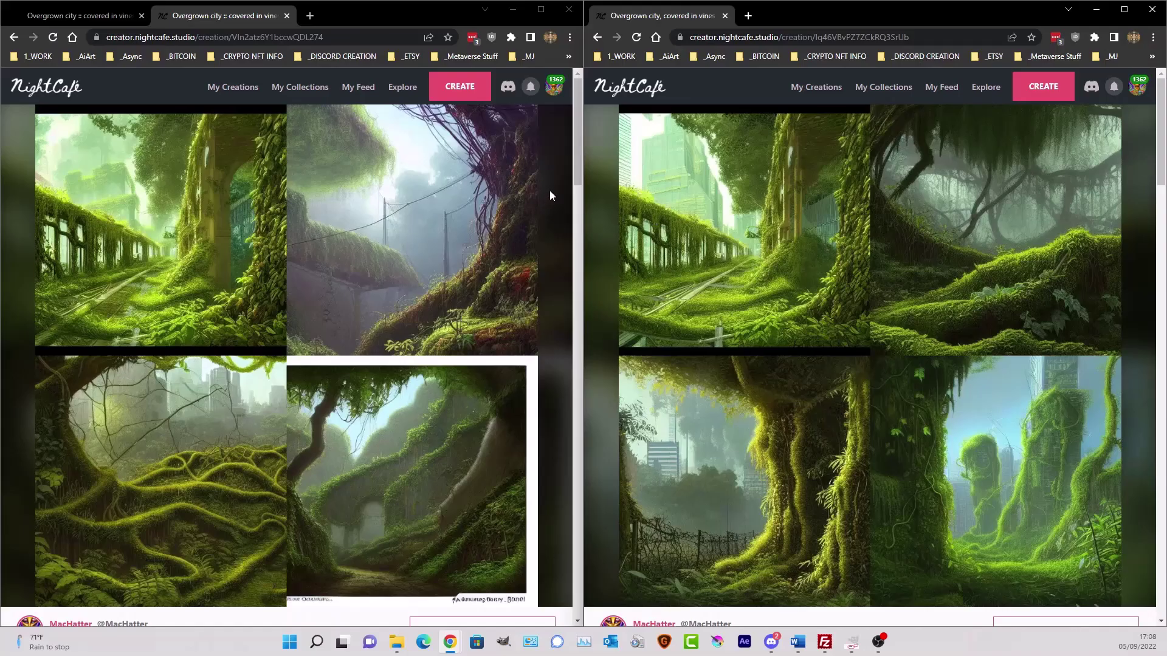
Read the comma-punctuated creation's prompt, highlighting 'covered in vines and moss'
scroll(732, 254, "down", 4)
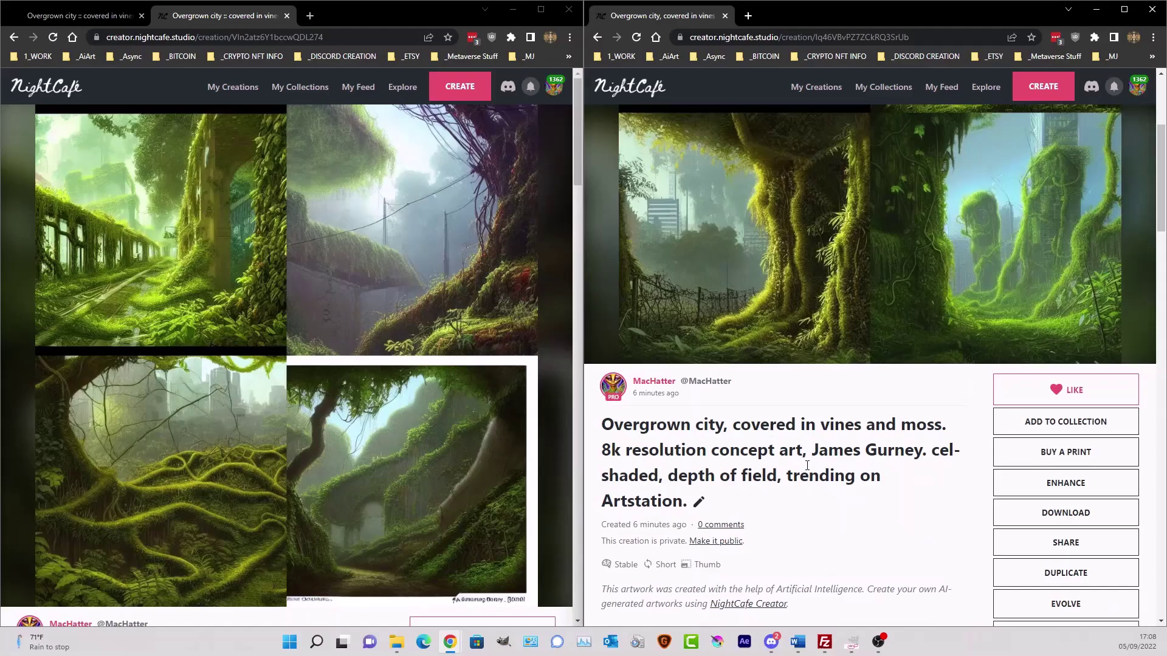
scroll(802, 465, "up", 4)
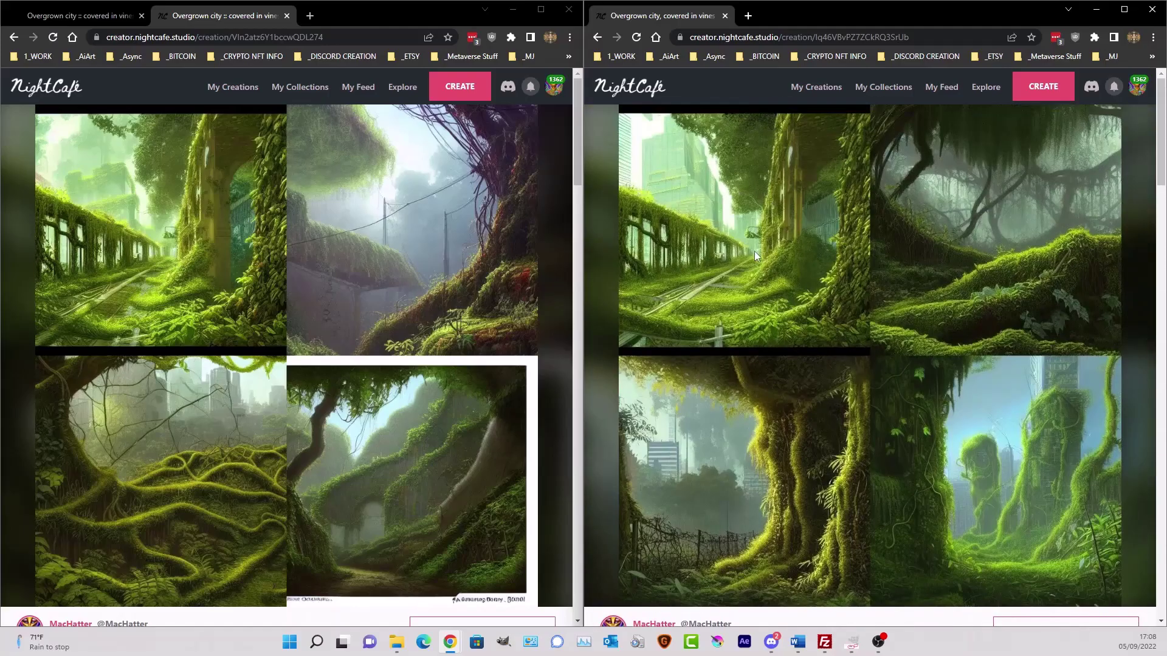
scroll(710, 246, "down", 10)
scroll(611, 296, "up", 3)
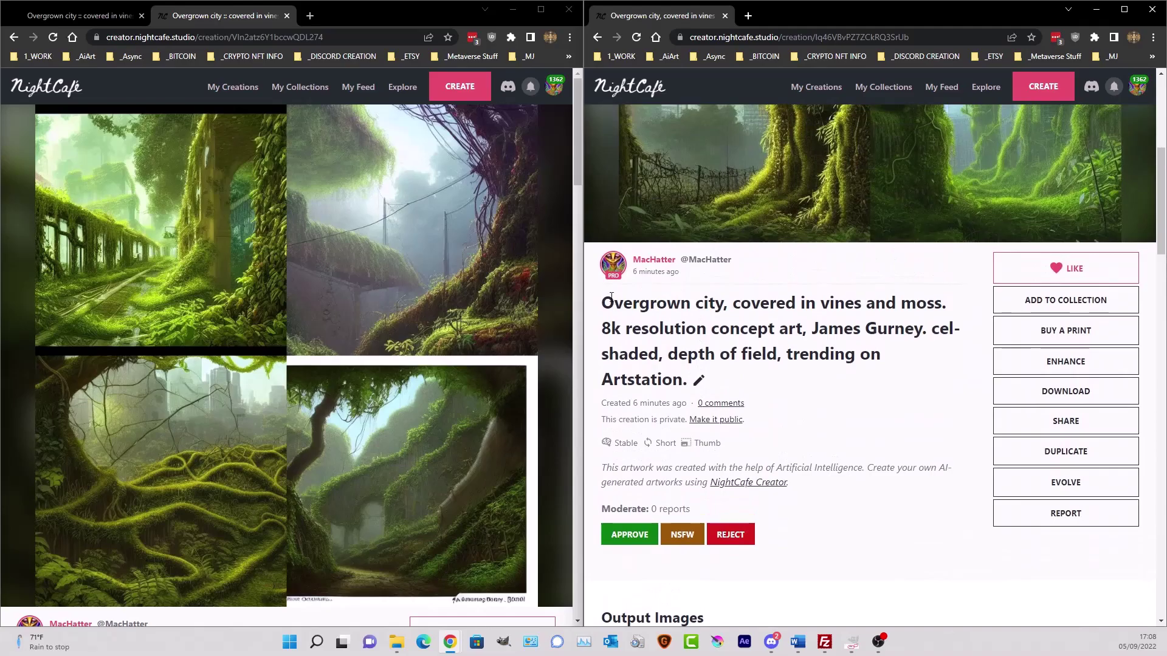
left_click_drag(610, 297, 932, 311)
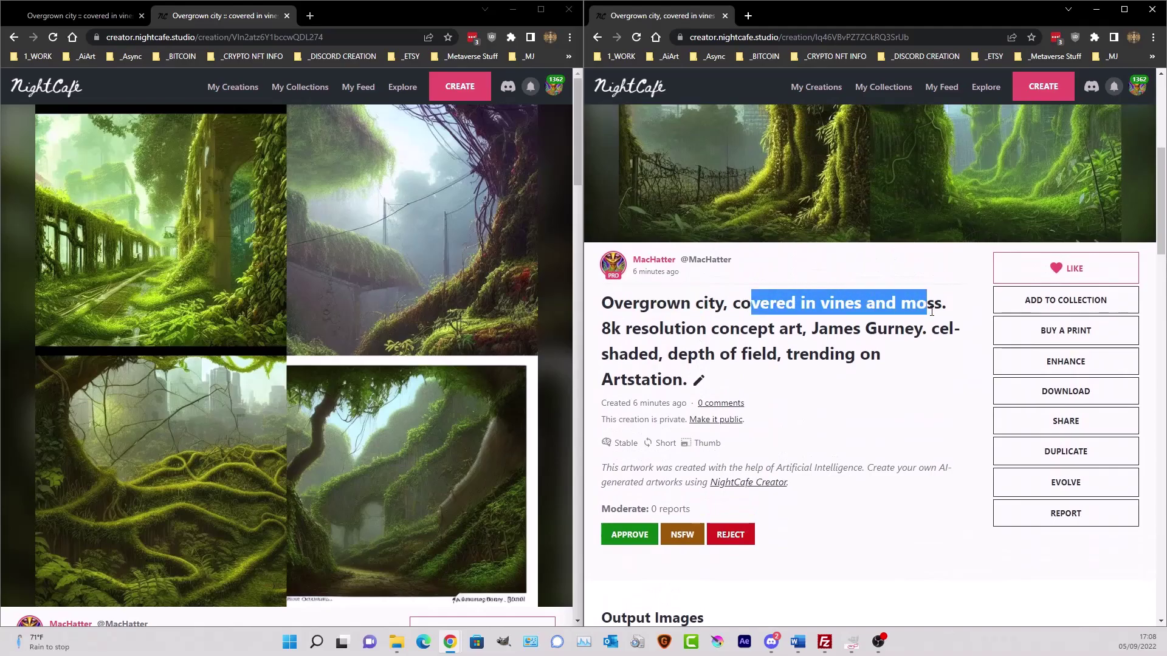
left_click(930, 312)
scroll(930, 312, "up", 6)
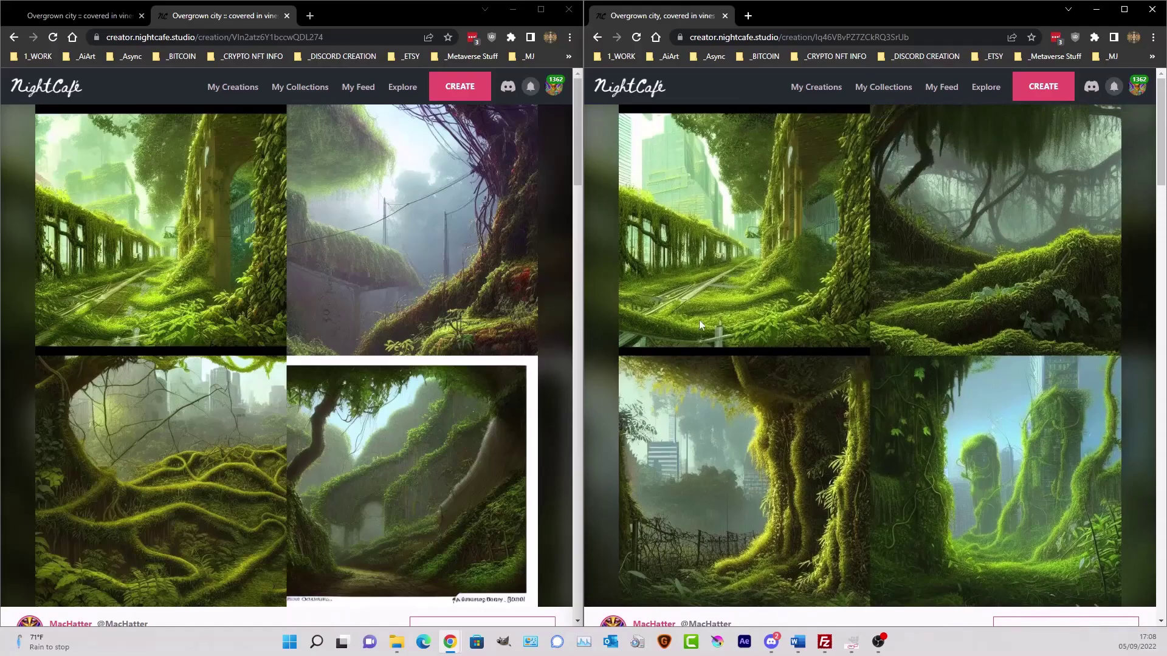
Open the unpunctuated creation and highlight its 'covered in vines and moss' phrase
left_click(816, 87)
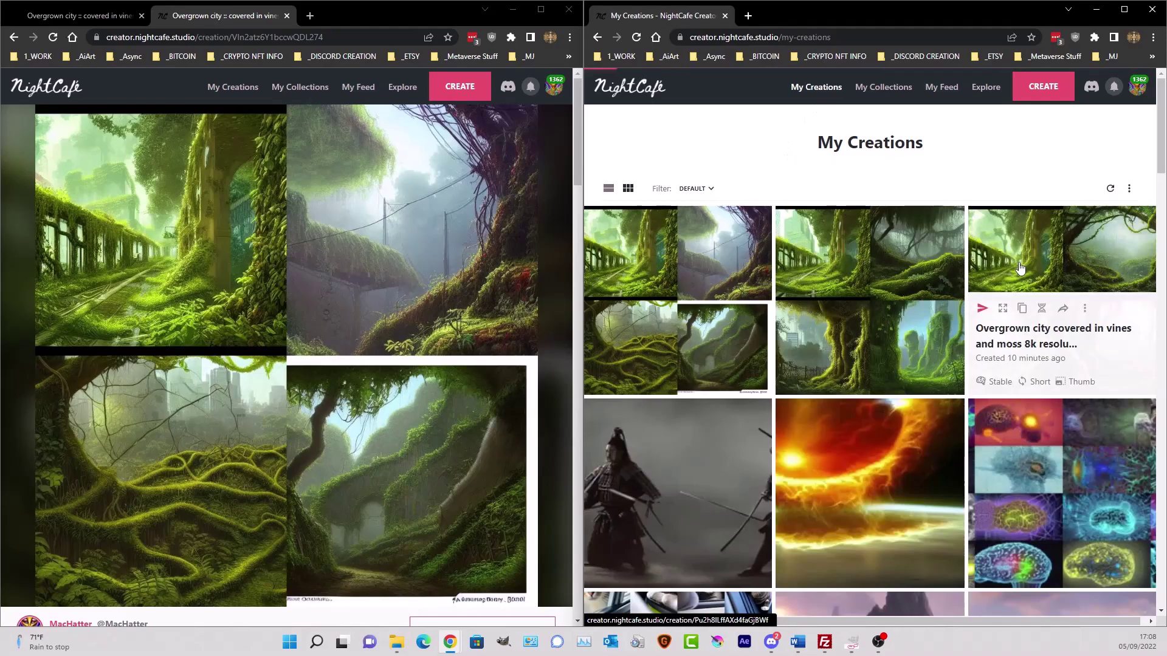
left_click(1020, 268)
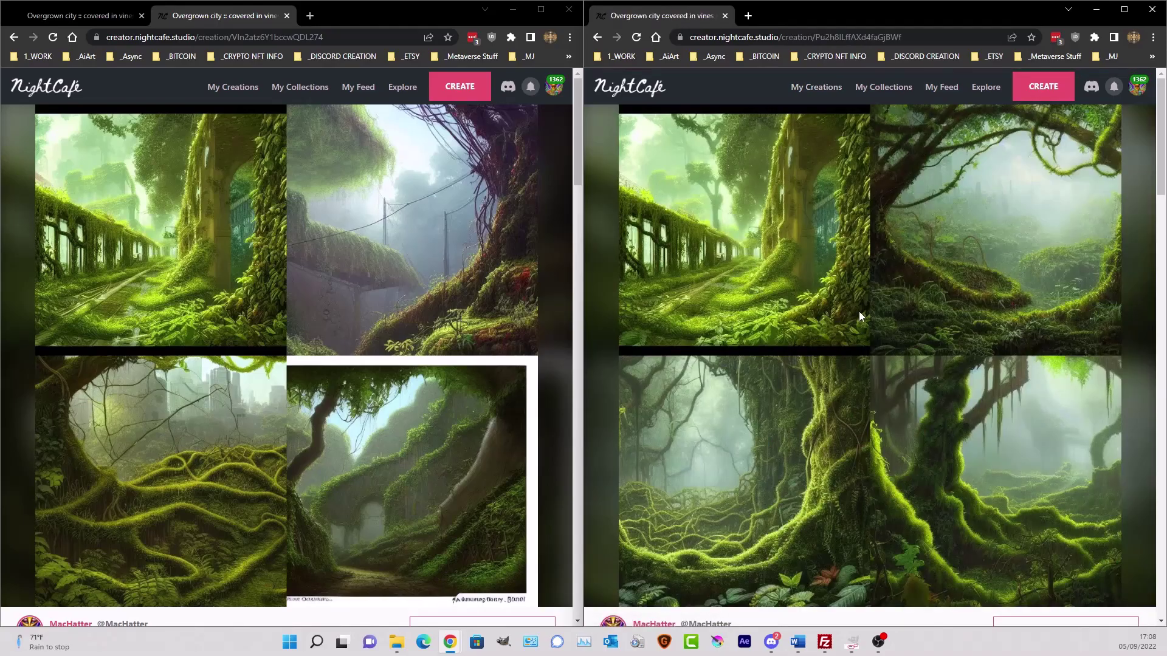
scroll(858, 311, "down", 5)
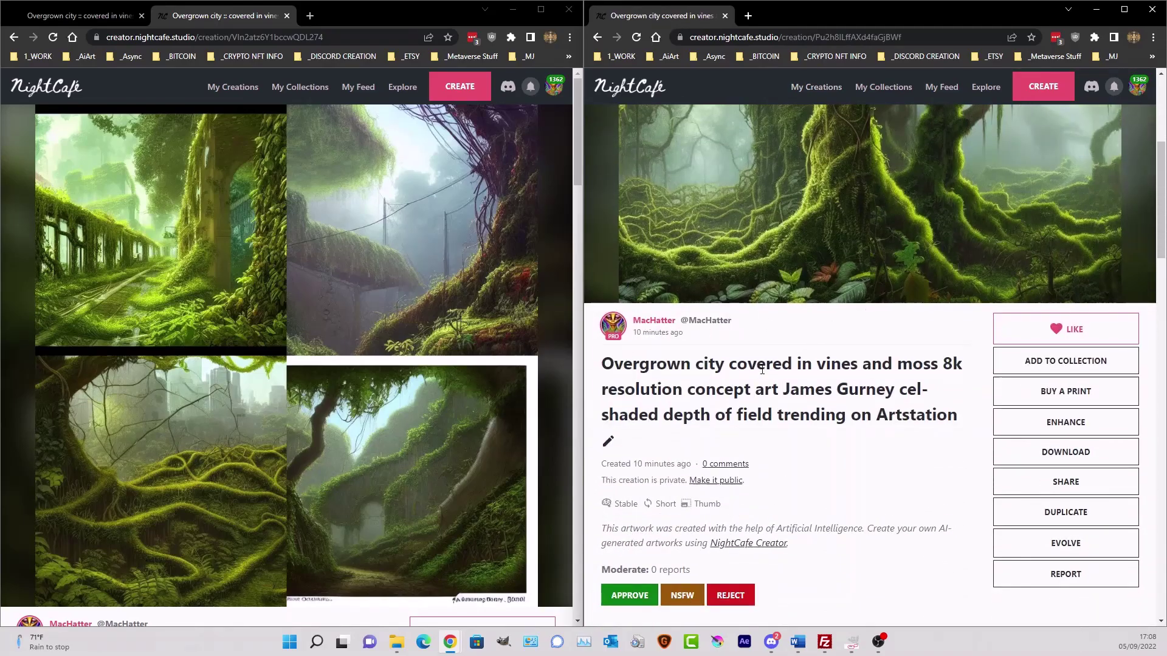
left_click_drag(937, 364, 740, 373)
left_click(739, 356)
scroll(694, 338, "up", 5)
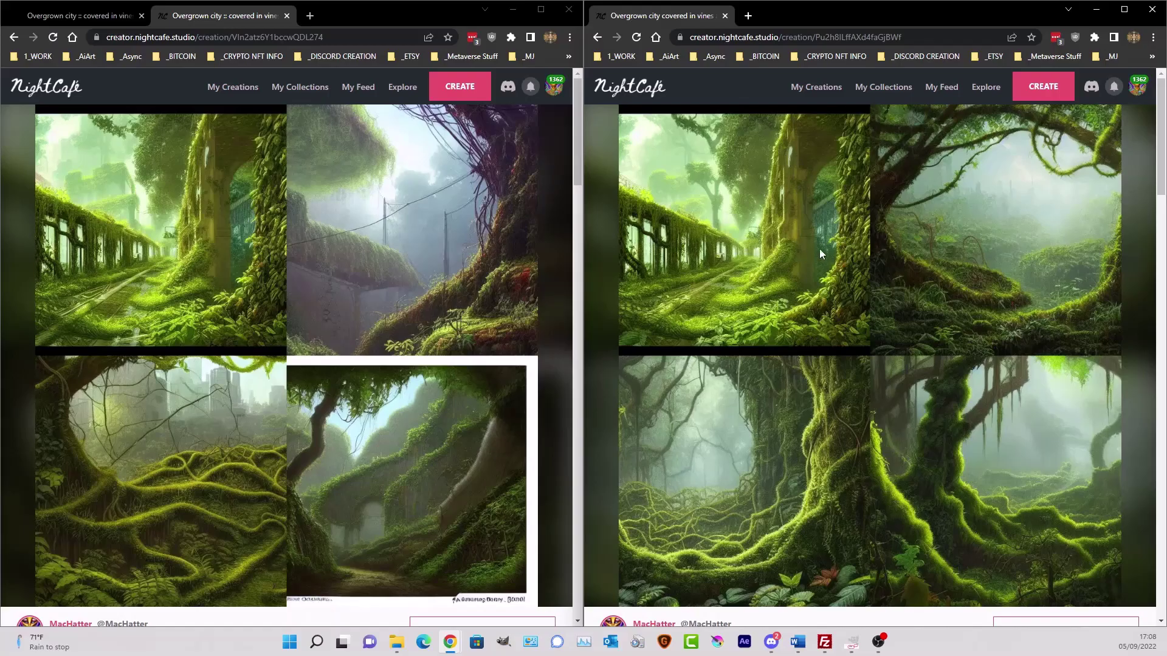
scroll(852, 223, "down", 2)
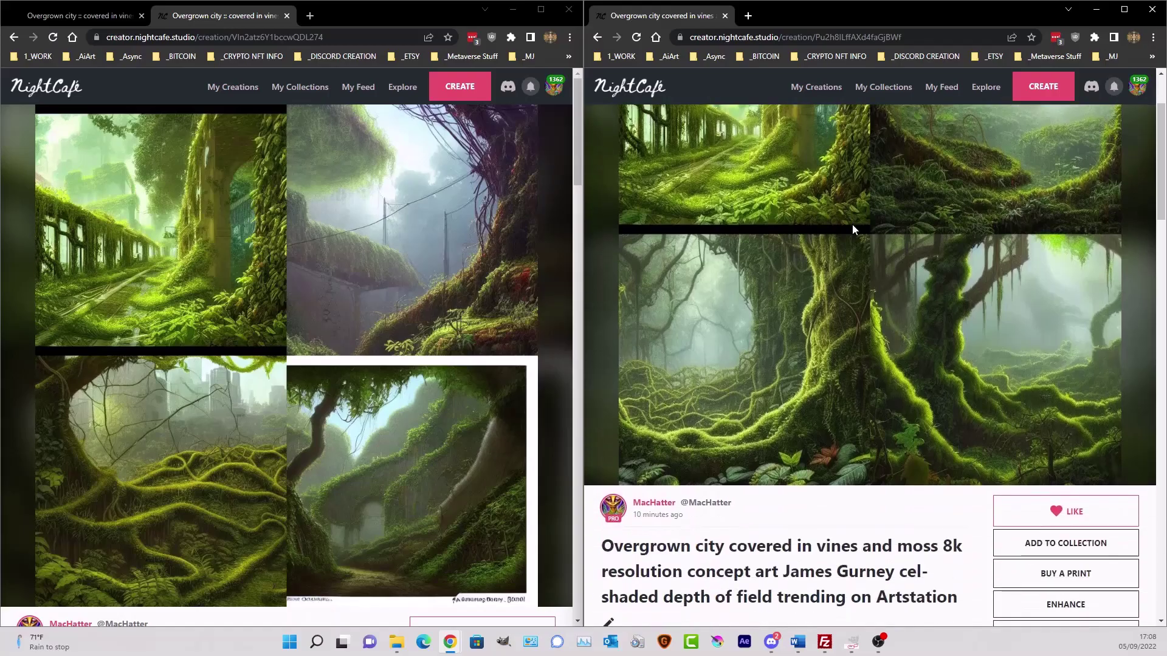
scroll(852, 225, "up", 2)
Reopen the comma-punctuated creation from My Creations and view its four images
left_click(813, 88)
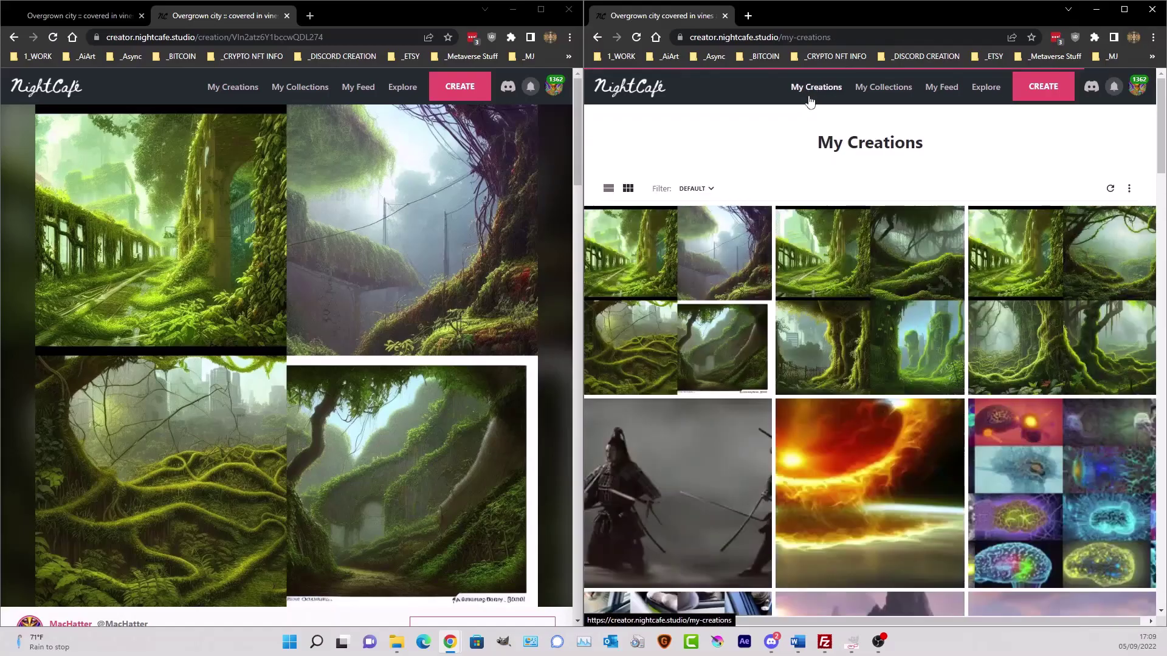
left_click(839, 274)
scroll(837, 267, "down", 3)
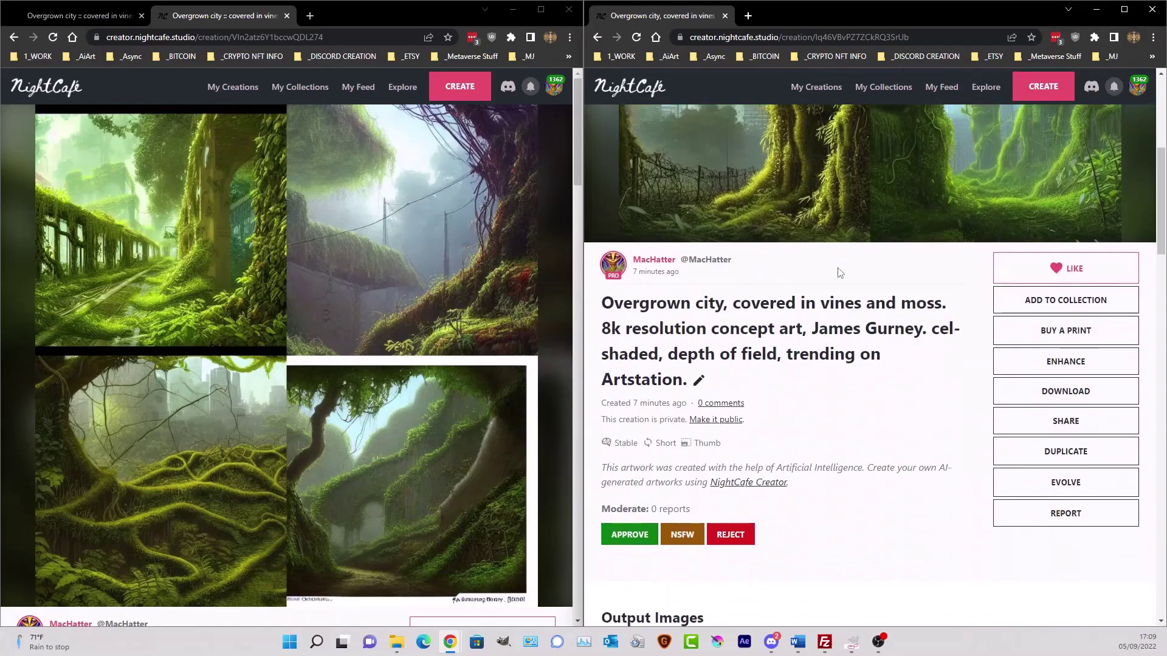
scroll(837, 272, "up", 1)
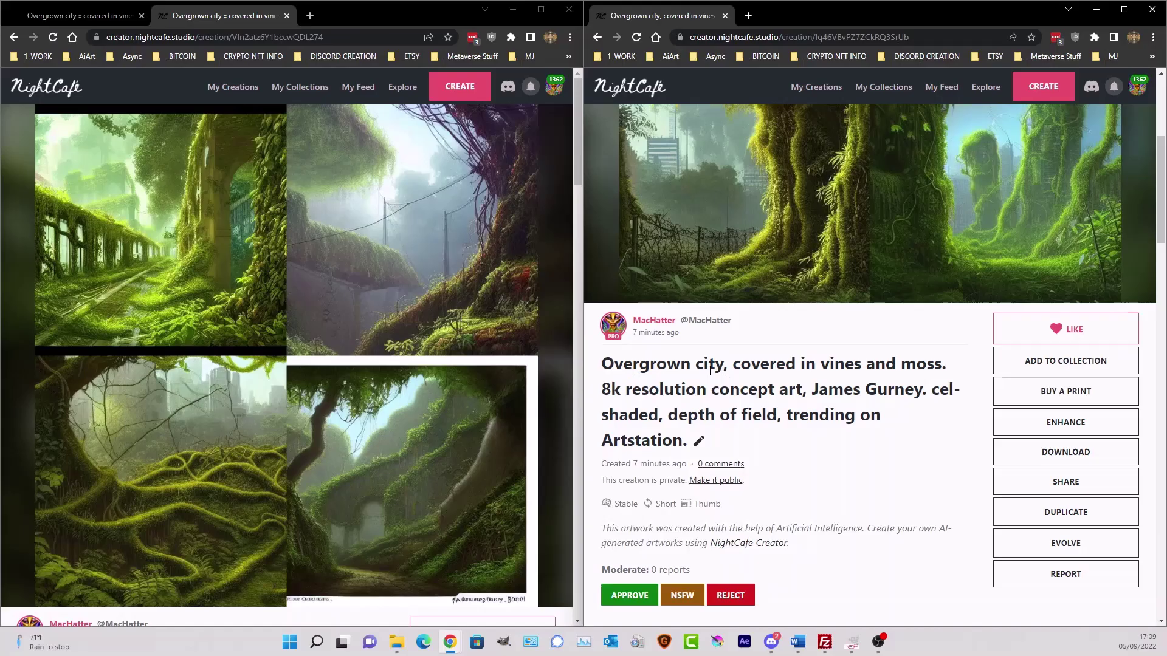
scroll(889, 367, "up", 5)
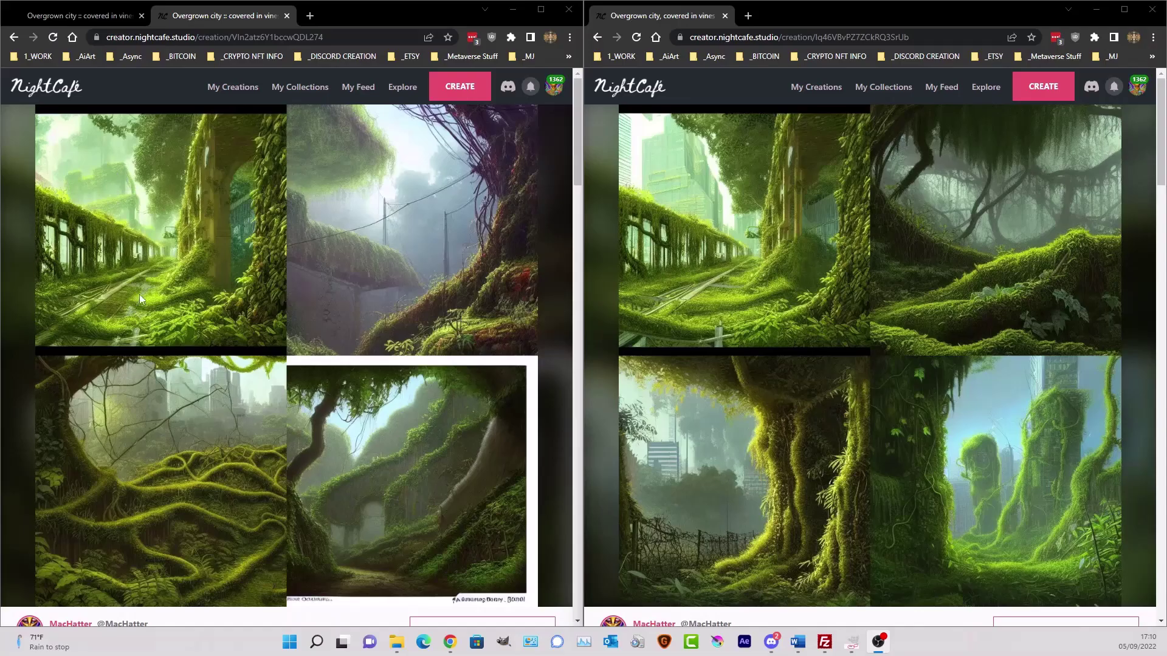
scroll(221, 392, "down", 8)
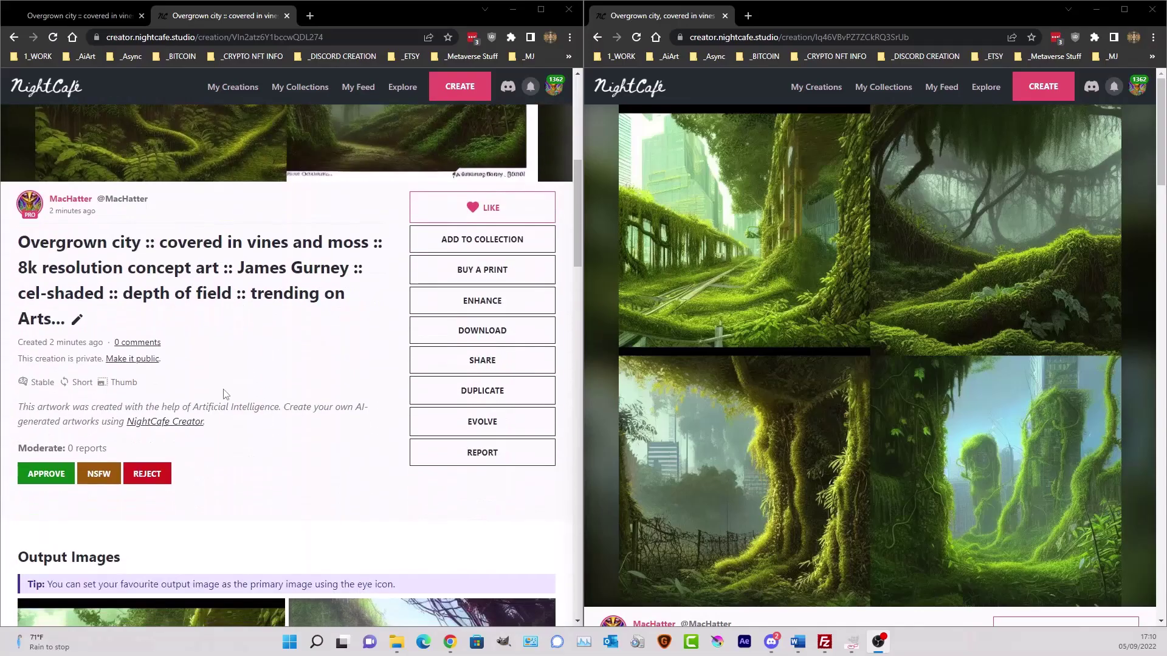
scroll(147, 364, "up", 3)
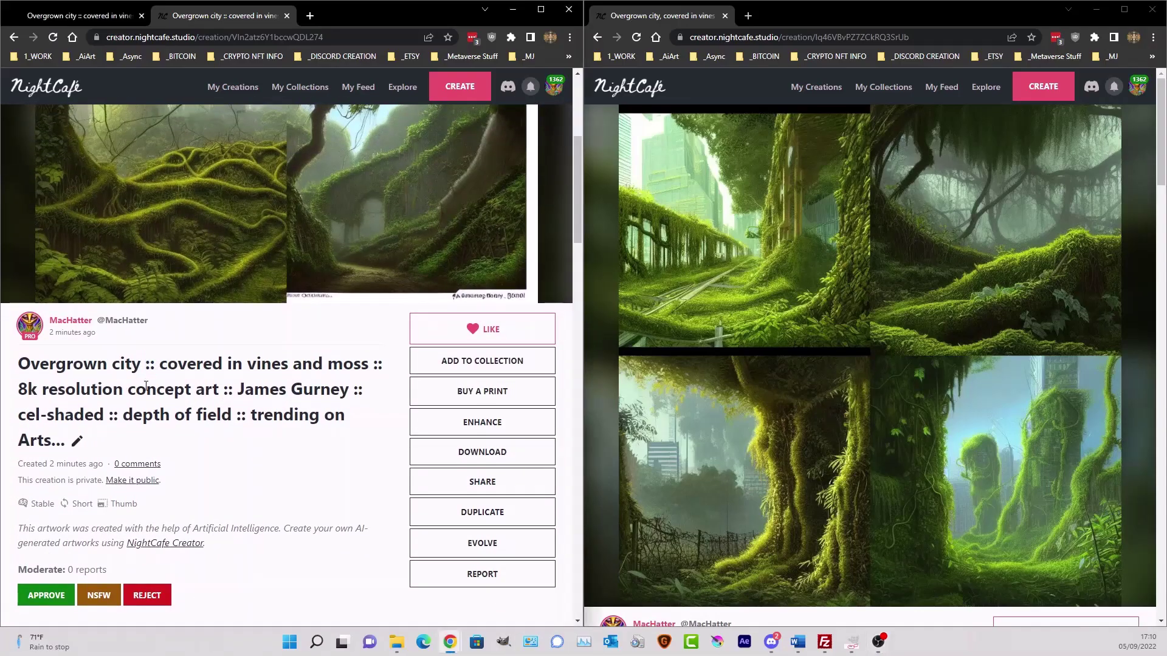
scroll(814, 271, "down", 1)
scroll(815, 265, "down", 6)
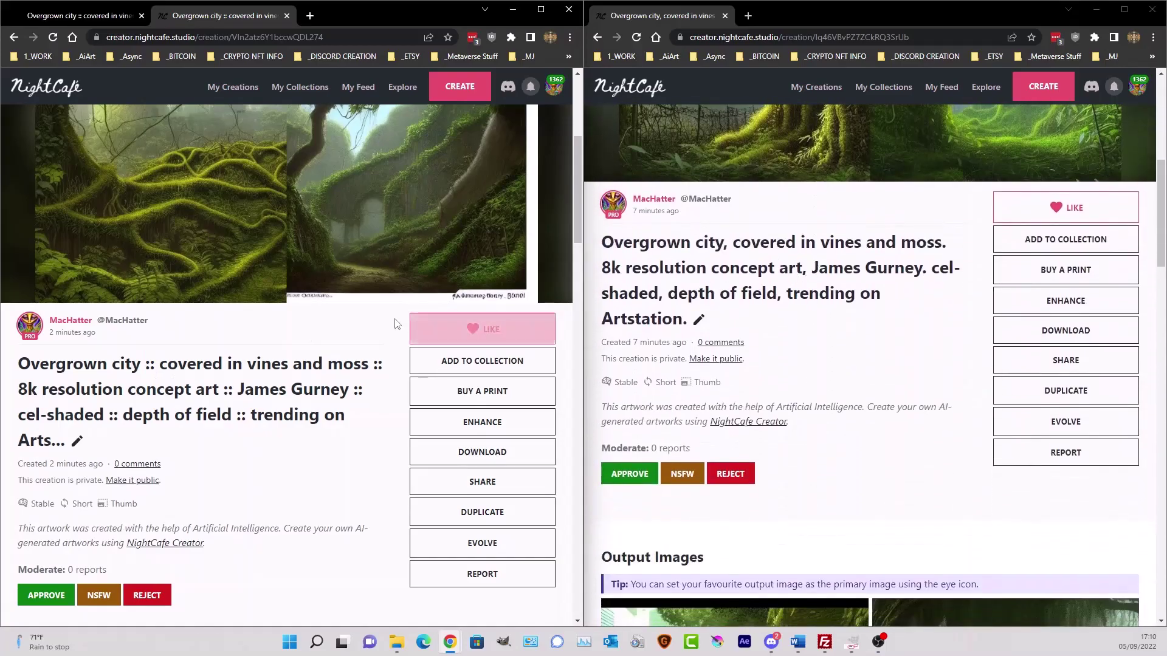
scroll(365, 334, "up", 5)
scroll(301, 337, "down", 5)
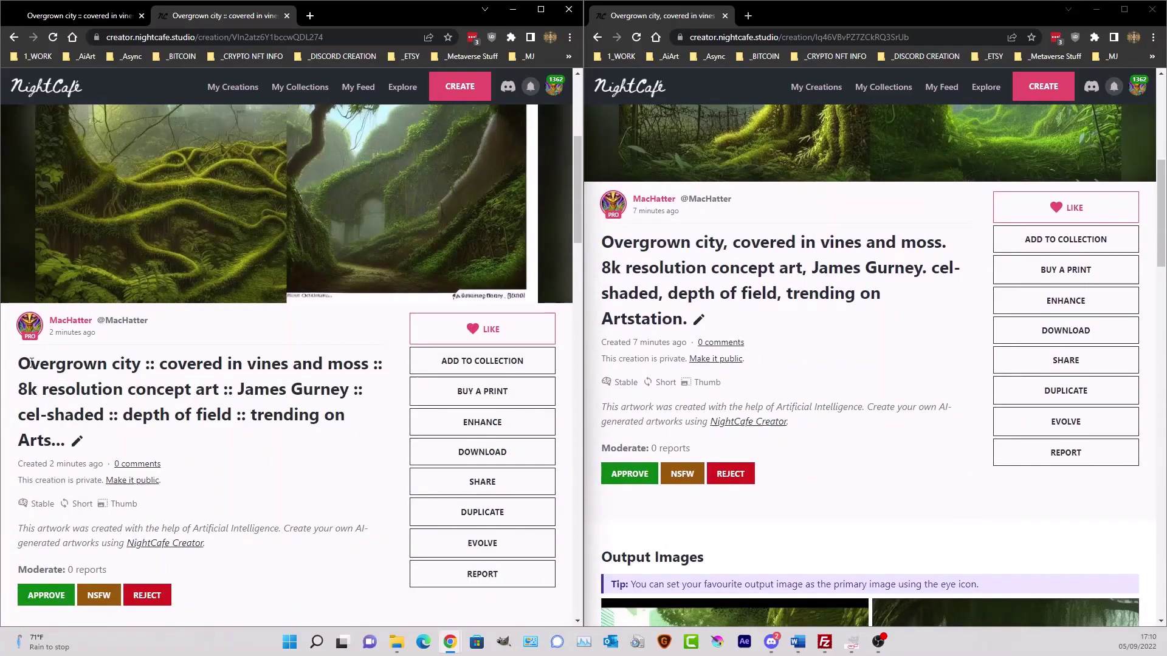
mouse_move(88, 330)
scroll(37, 378, "up", 2)
scroll(135, 247, "up", 1)
scroll(194, 364, "up", 2)
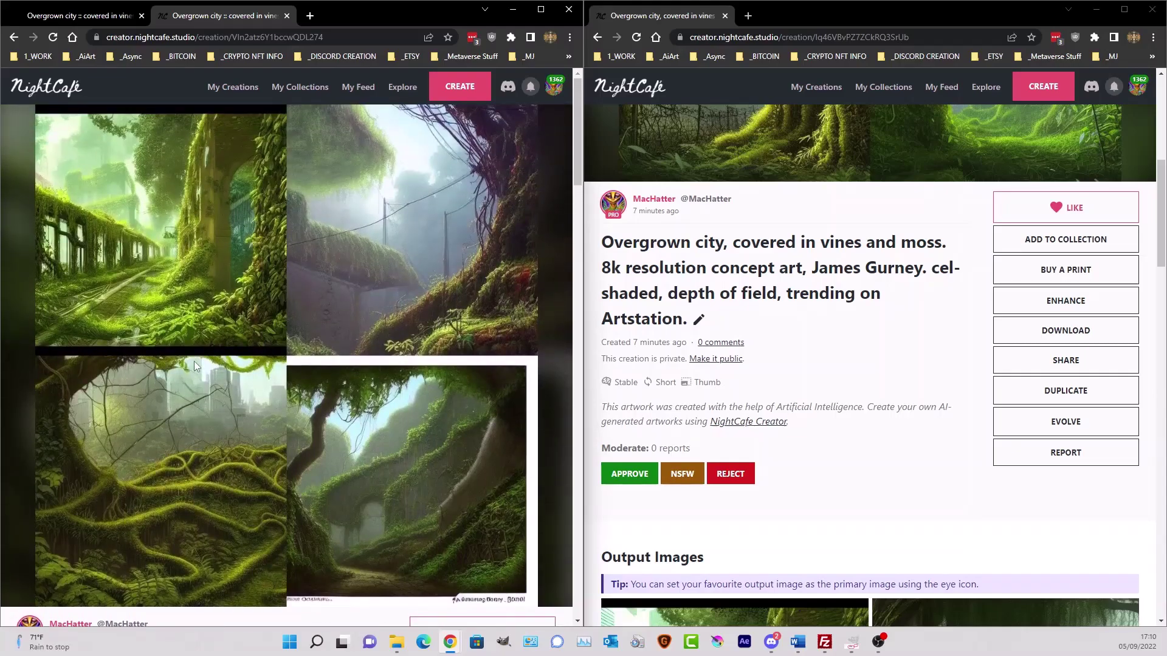
scroll(194, 361, "down", 4)
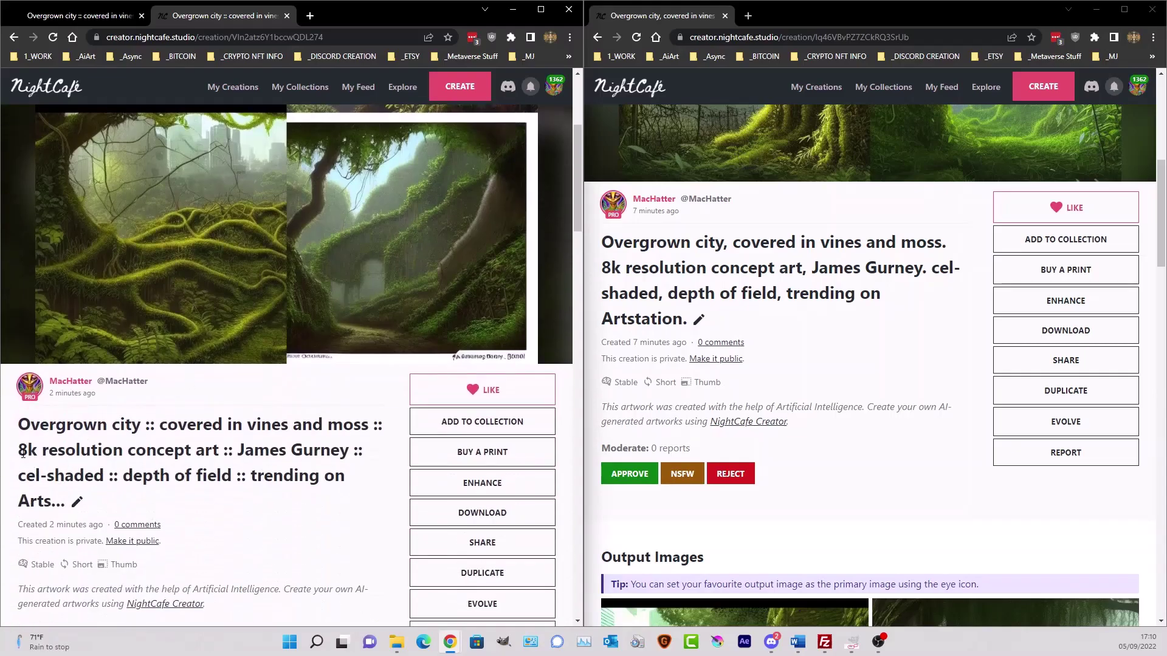
scroll(81, 427, "up", 3)
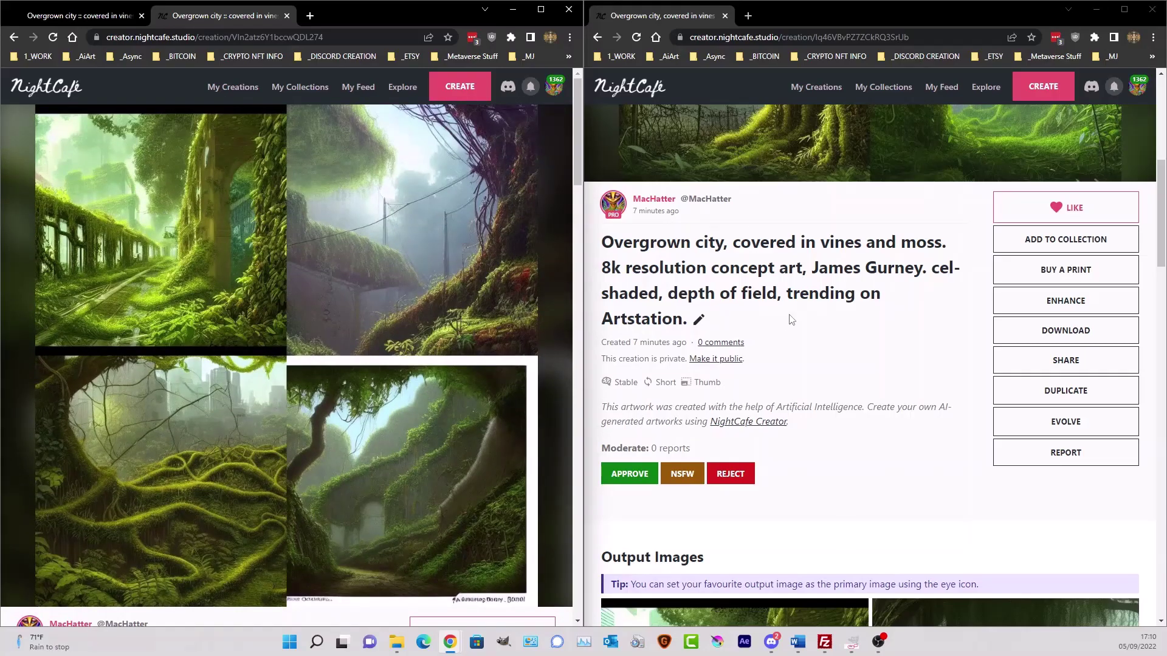
scroll(788, 292, "up", 5)
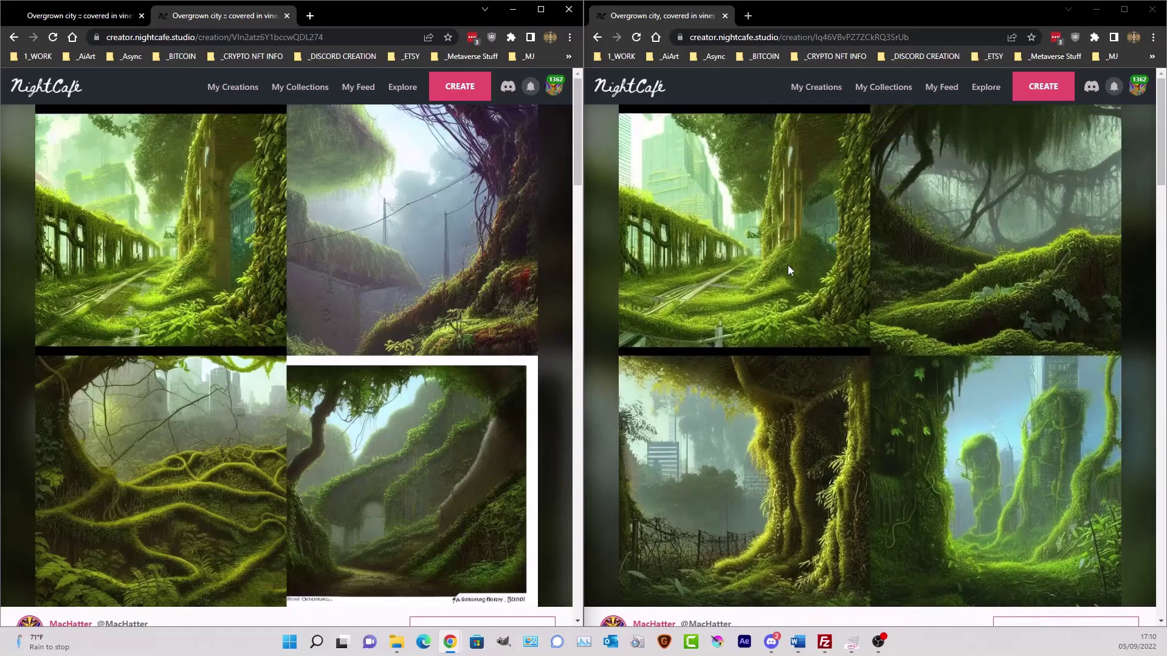